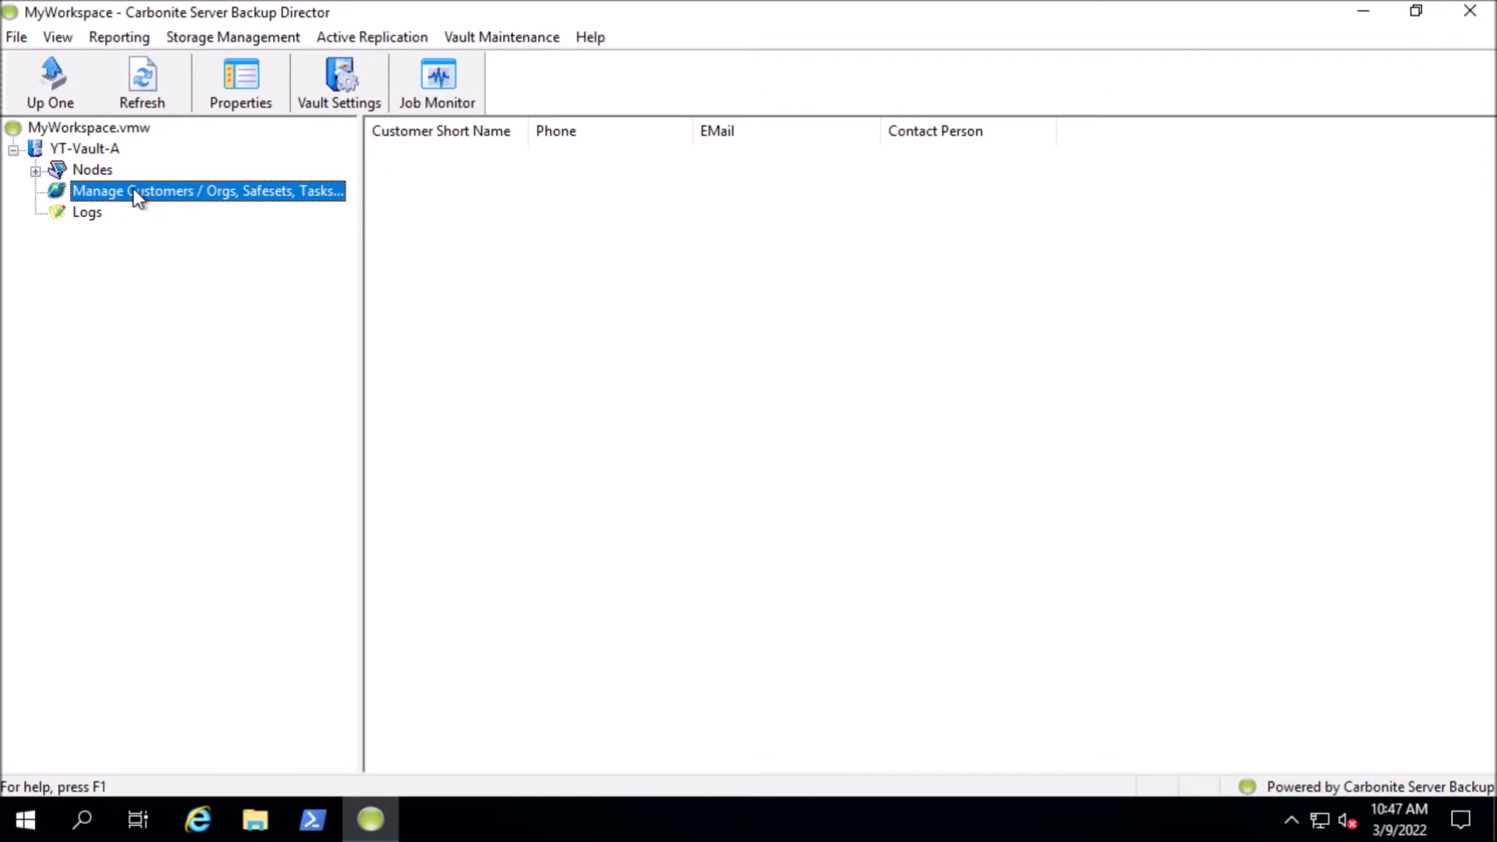
Start adding a new customer to the vault, with evault as both its name and short name
{"action": "right_click", "coordinate": [104, 195]}
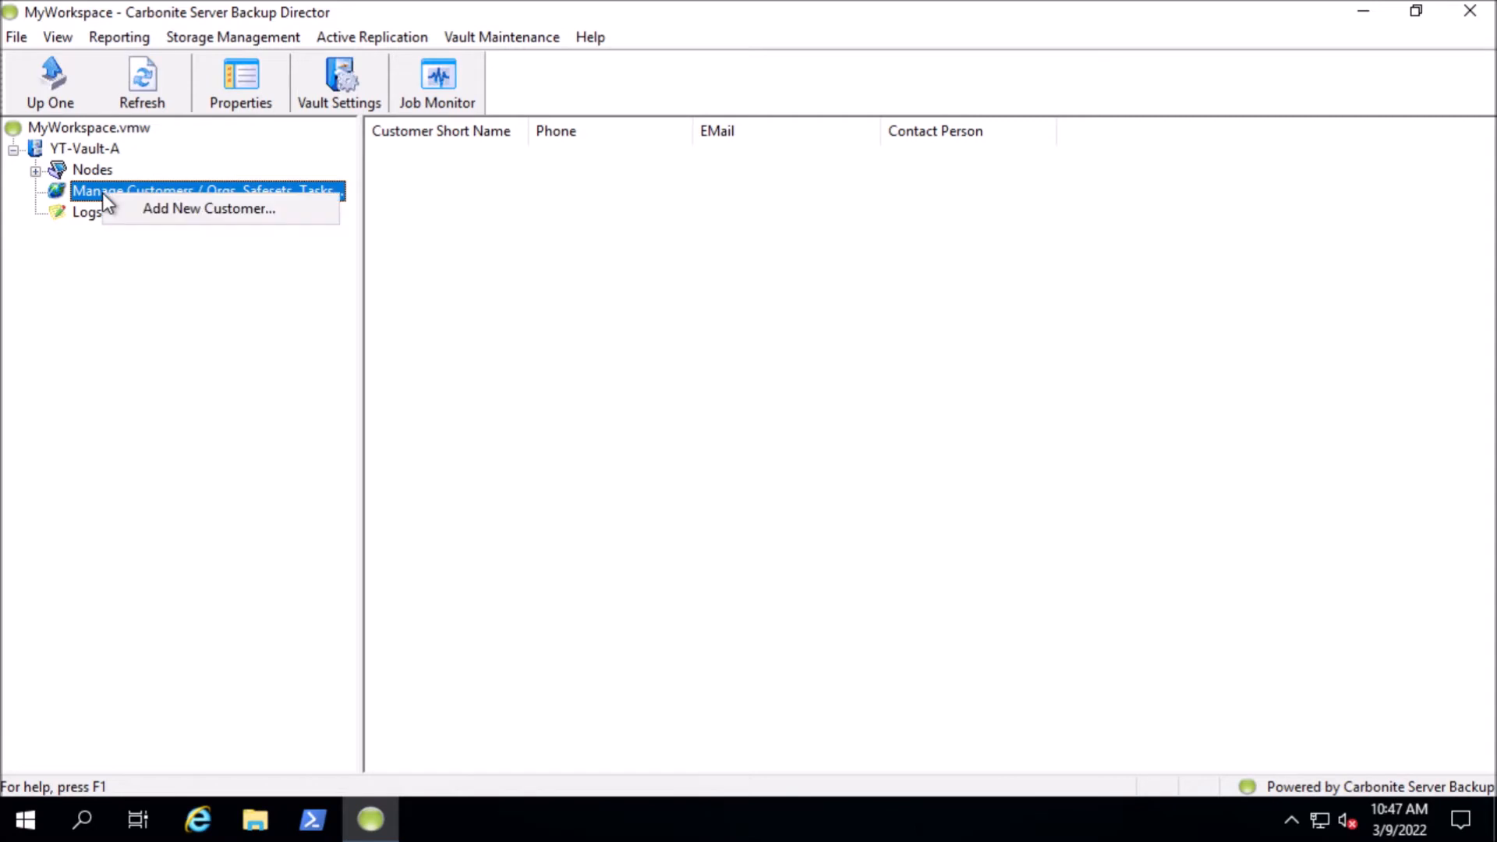
{"action": "left_click", "coordinate": [180, 208]}
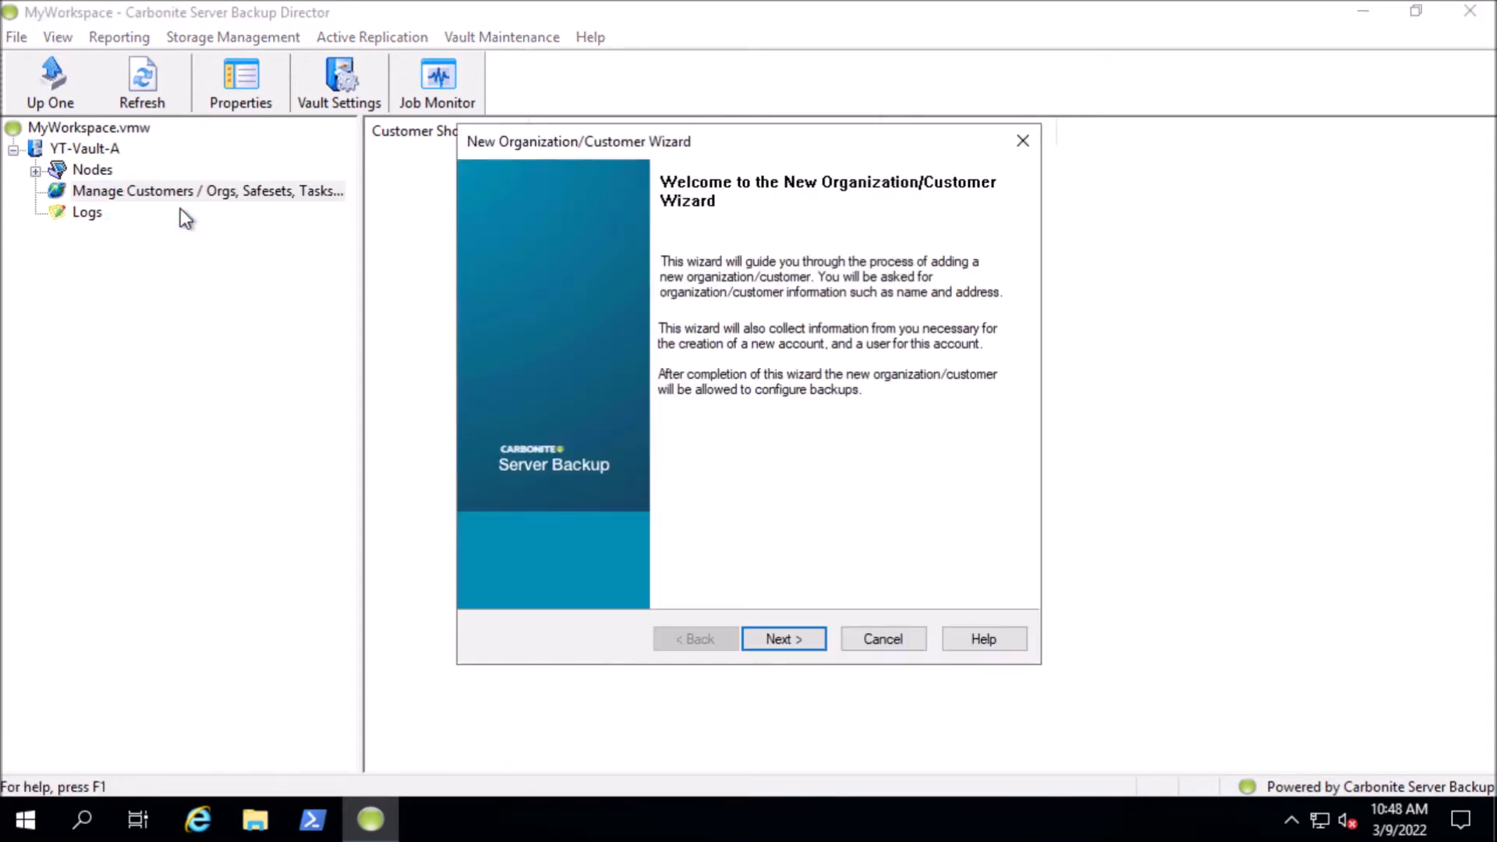
{"action": "left_click", "coordinate": [802, 637]}
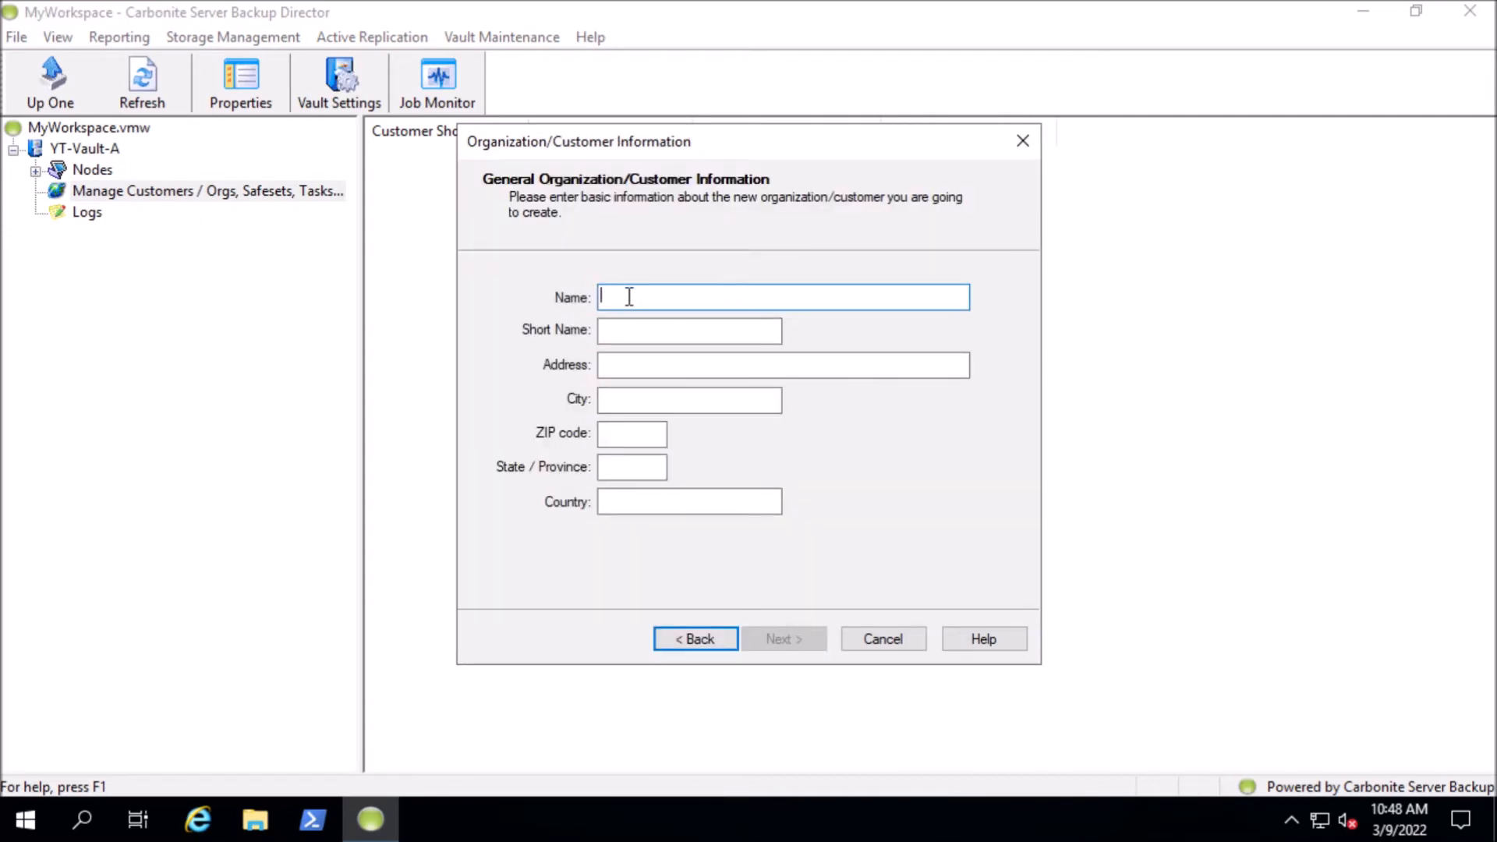
{"action": "type", "text": "evault"}
{"action": "key", "text": "Tab"}
{"action": "type", "text": "evault"}
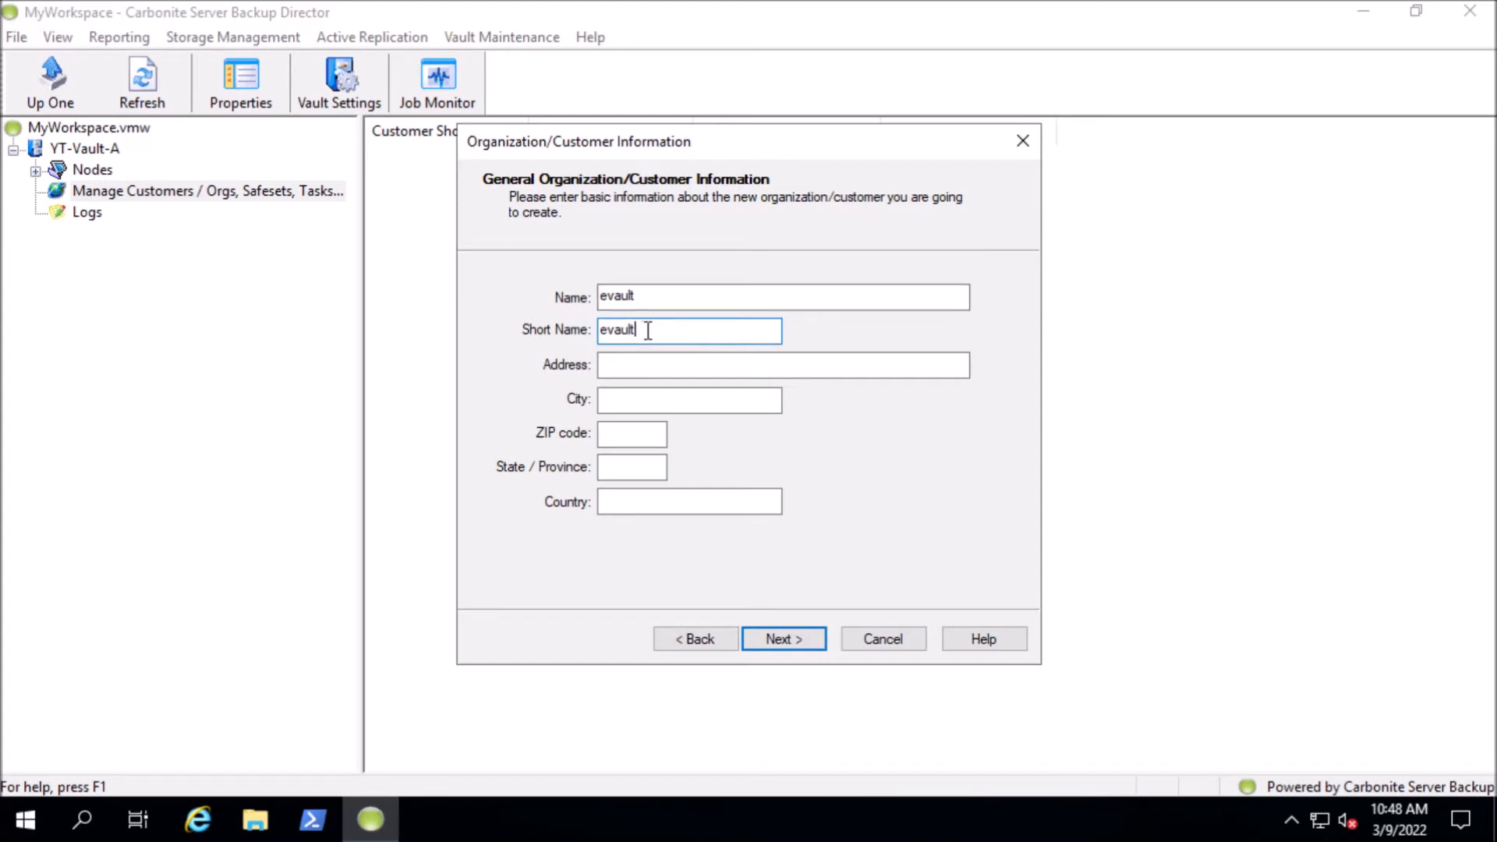
Try the customer name evault-texas with tx appended to the short name, and restore both to evault
{"action": "left_click", "coordinate": [658, 297]}
{"action": "type", "text": "-"}
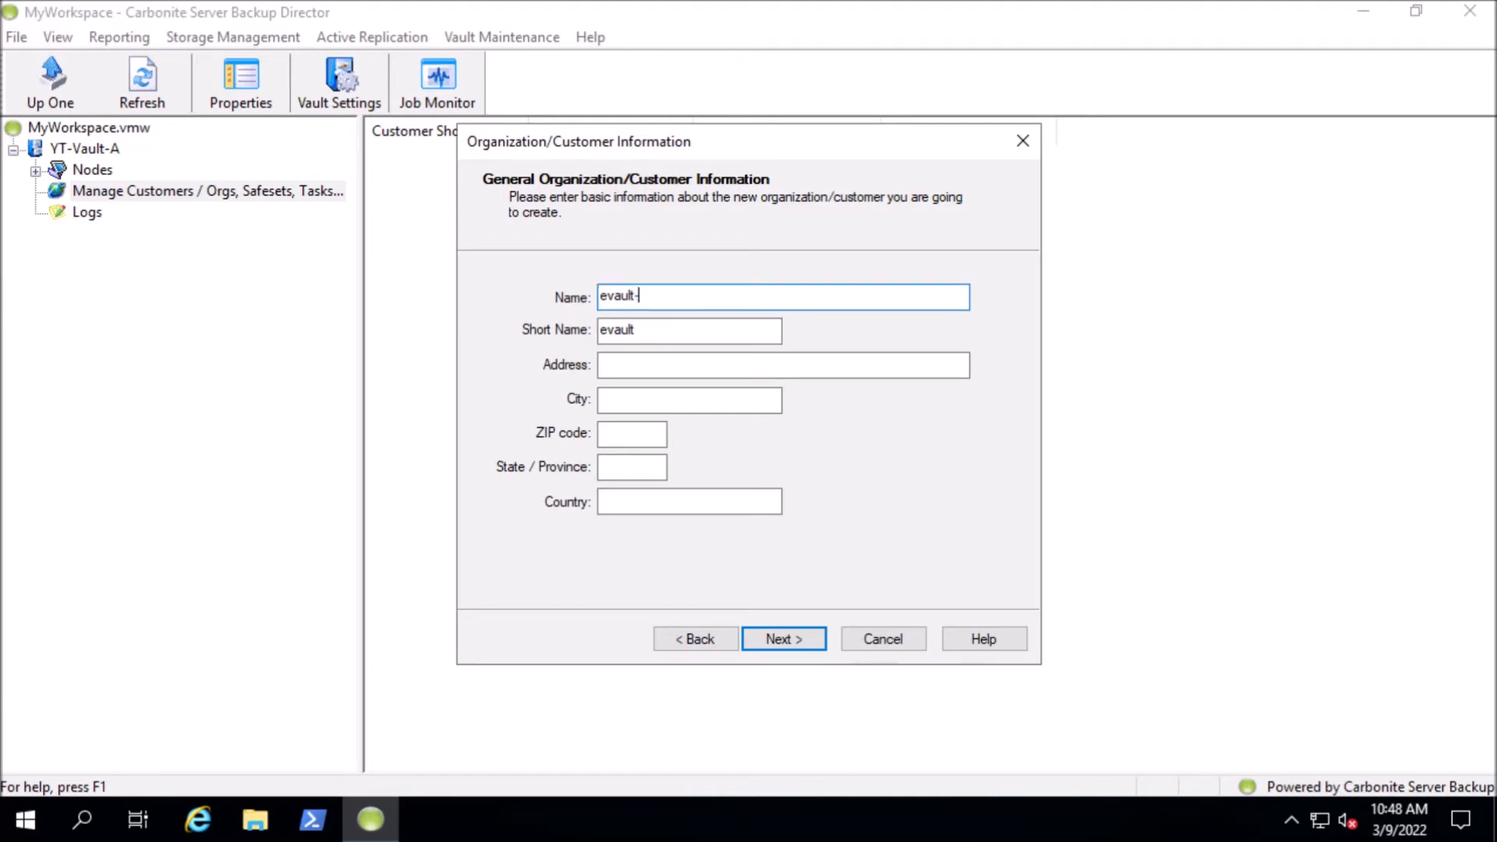
{"action": "type", "text": "texas"}
{"action": "left_click", "coordinate": [696, 331]}
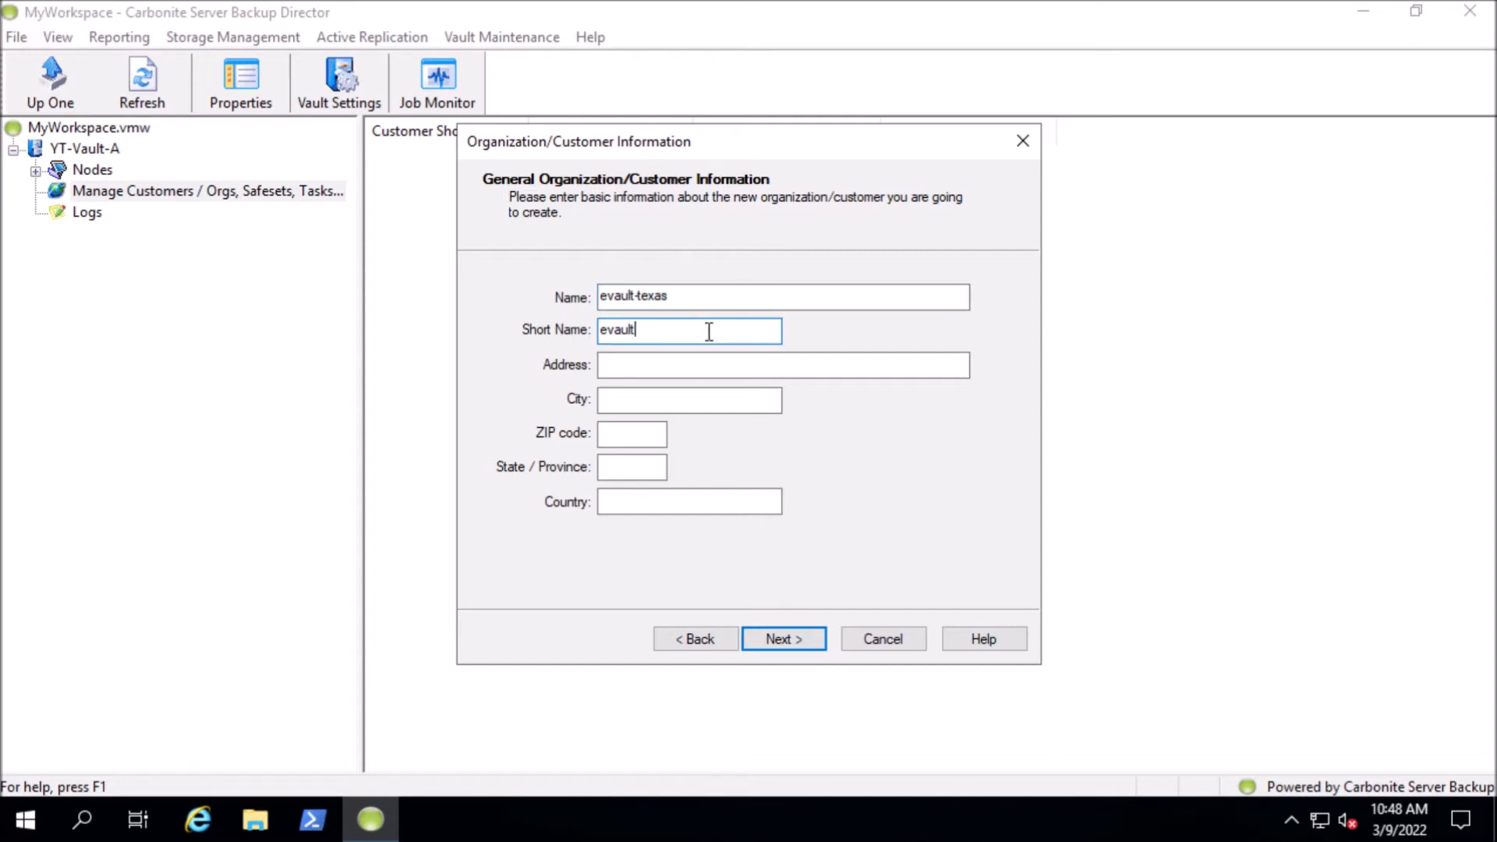
{"action": "type", "text": "tx"}
{"action": "key", "text": "BackSpace"}
{"action": "key", "text": "BackSpace"}
{"action": "left_click", "coordinate": [699, 298]}
{"action": "key", "text": "BackSpace"}
{"action": "key", "text": "BackSpace"}
{"action": "key", "text": "BackSpace"}
{"action": "key", "text": "BackSpace"}
{"action": "key", "text": "BackSpace"}
{"action": "key", "text": "BackSpace"}
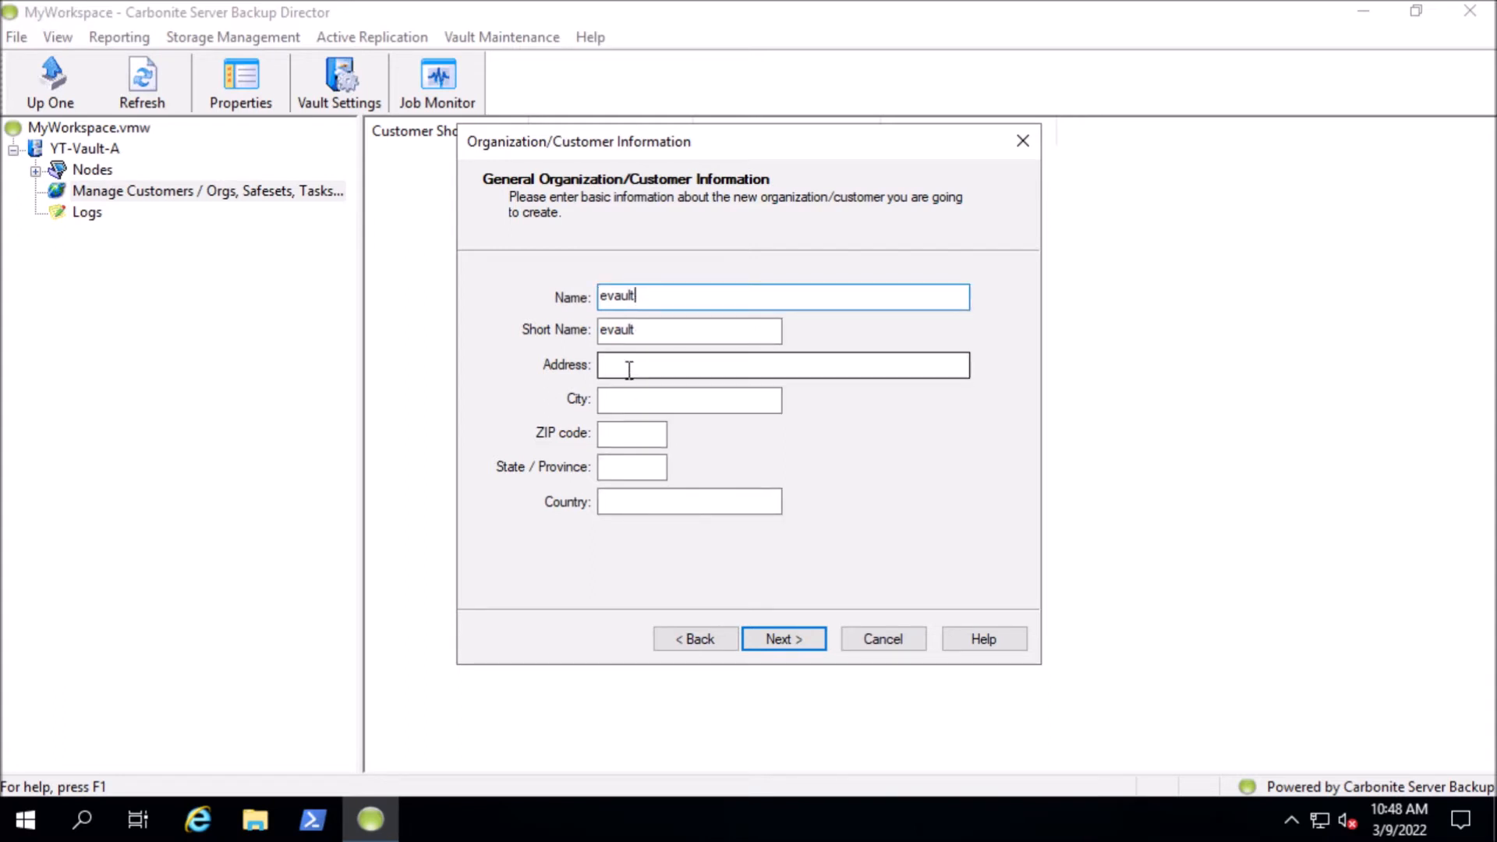
Fill in the new customer's contact phone number and e-mail address, leaving the other contact details blank
{"action": "left_click", "coordinate": [785, 639]}
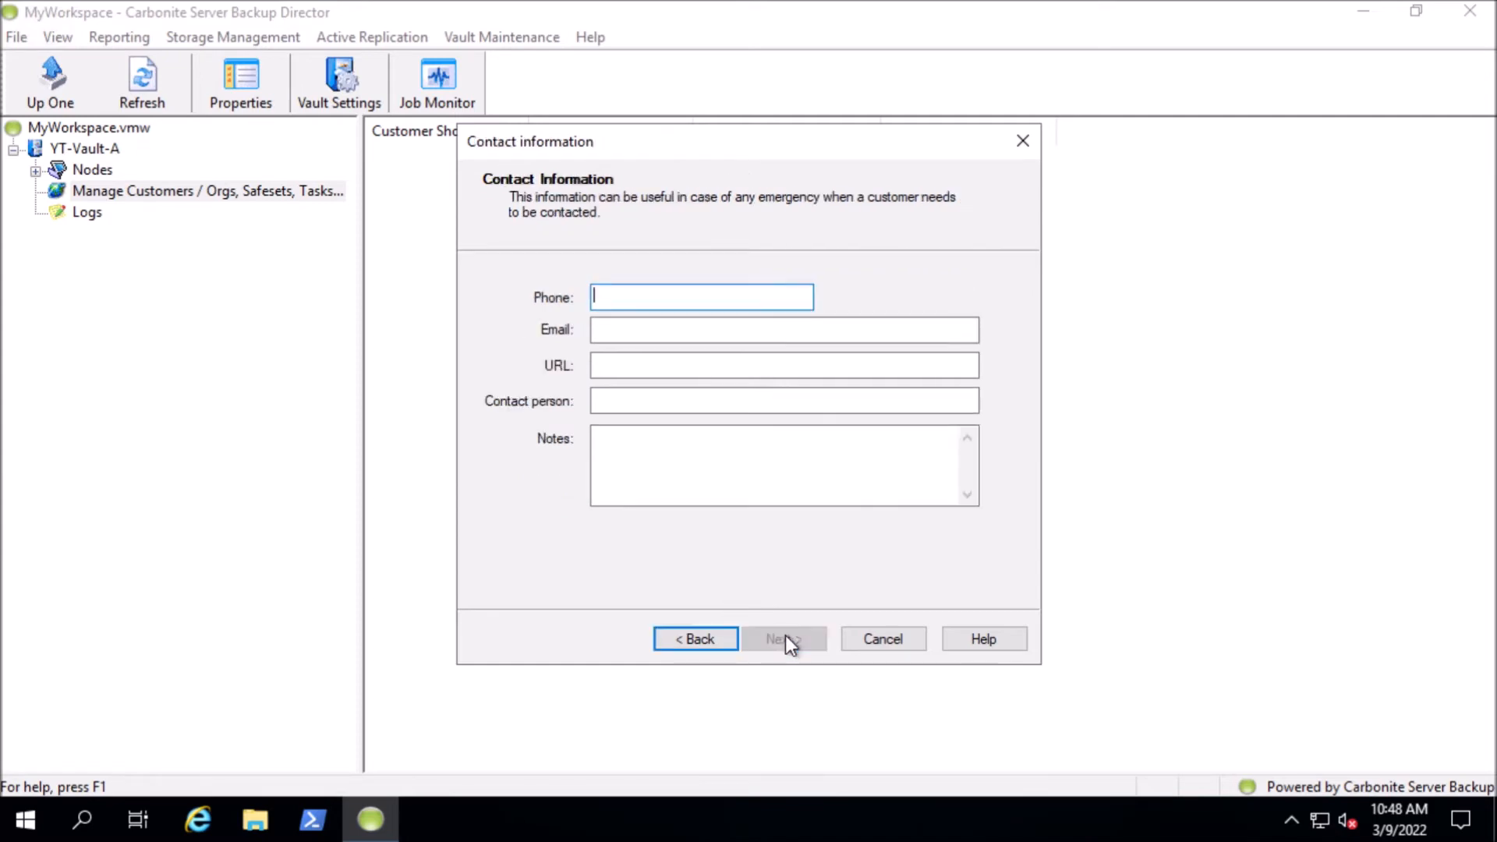
{"action": "type", "text": "888-888-8888"}
{"action": "key", "text": "Tab"}
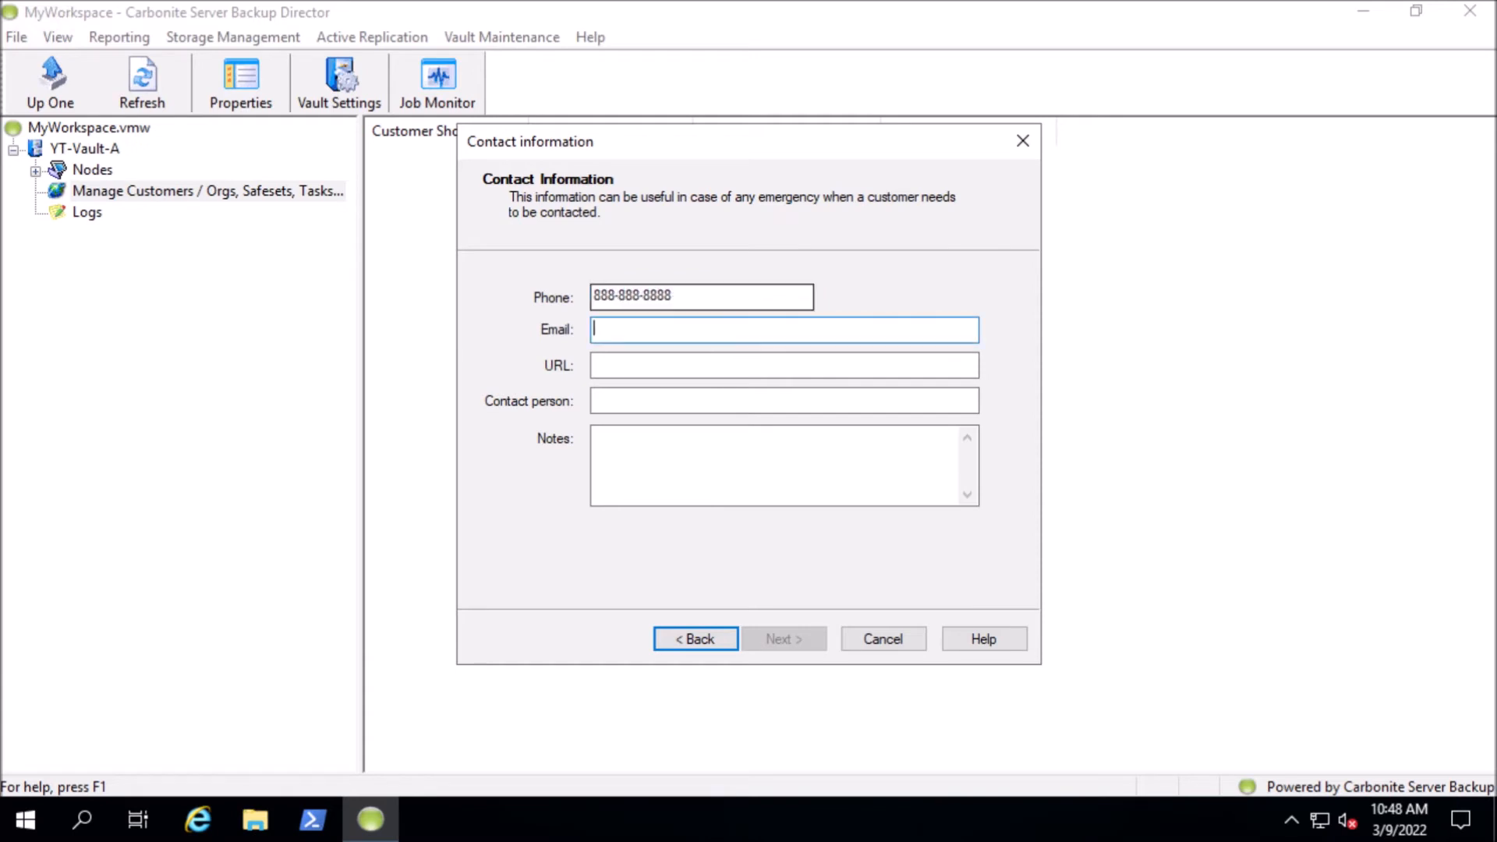
{"action": "type", "text": "user@"}
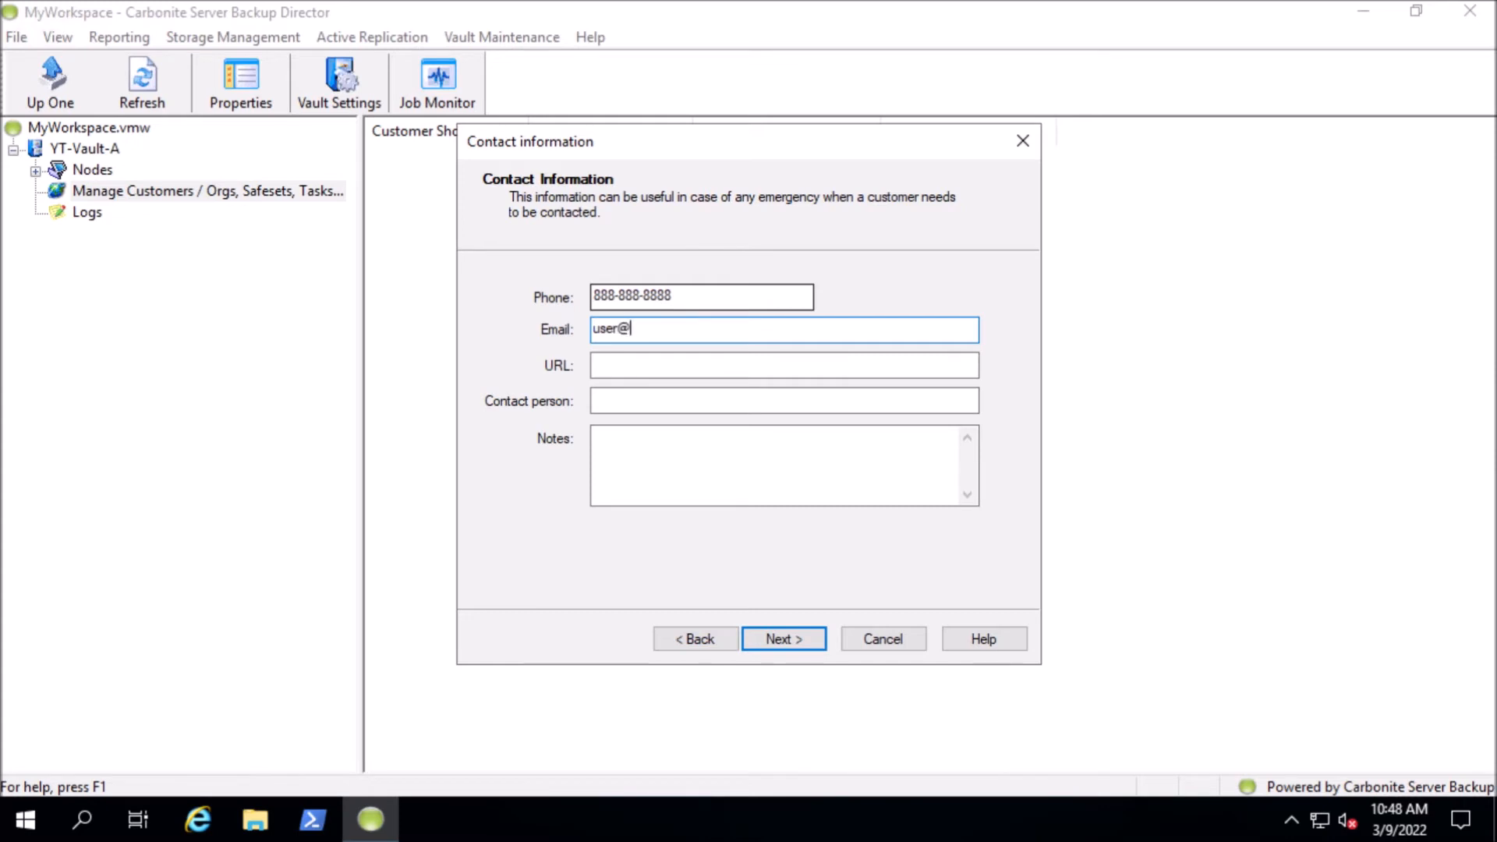
{"action": "type", "text": "company.com"}
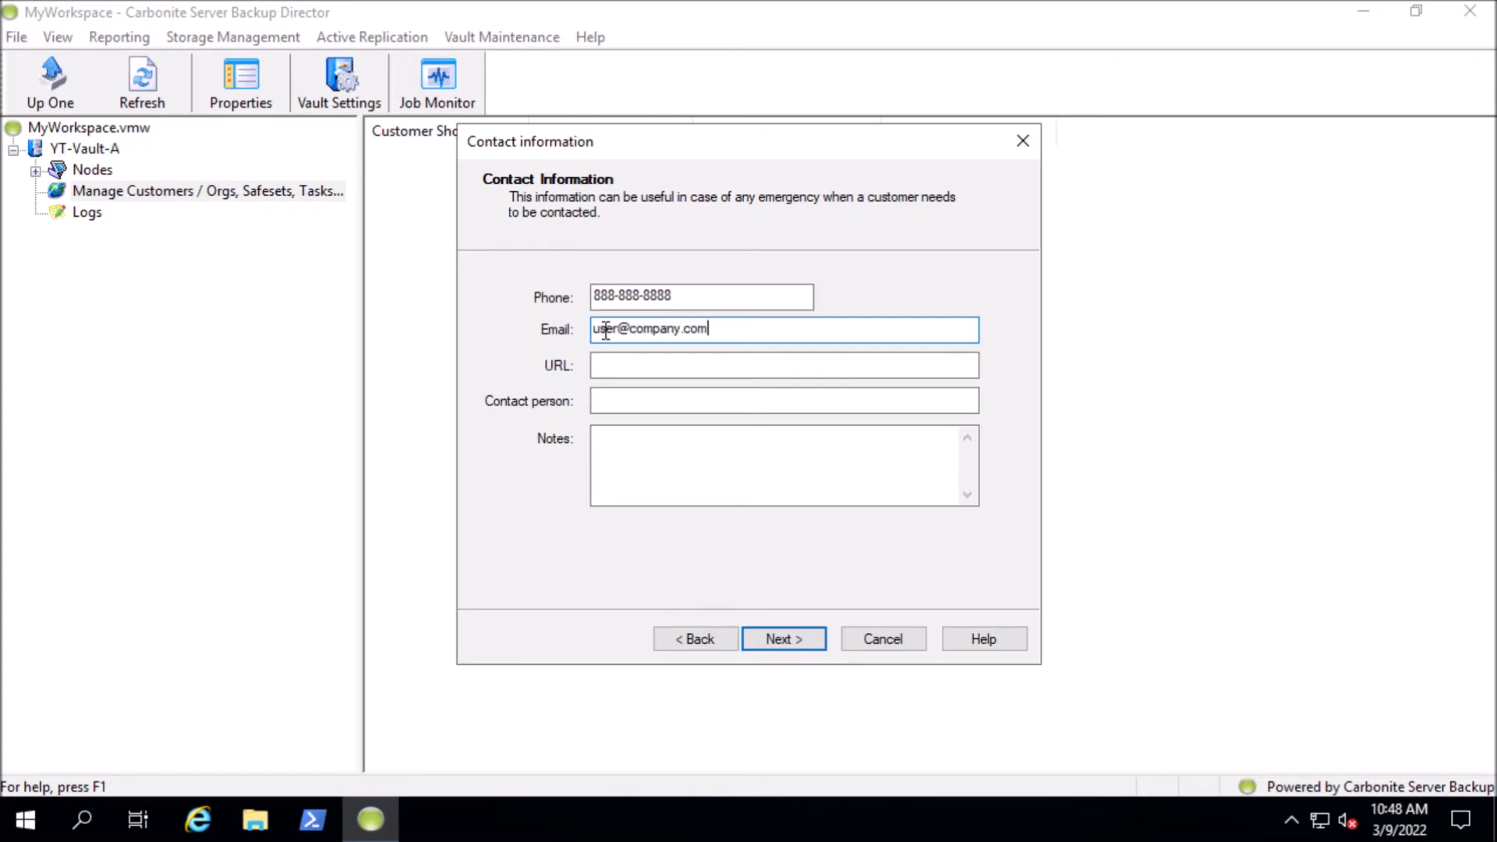
{"action": "left_click", "coordinate": [783, 640]}
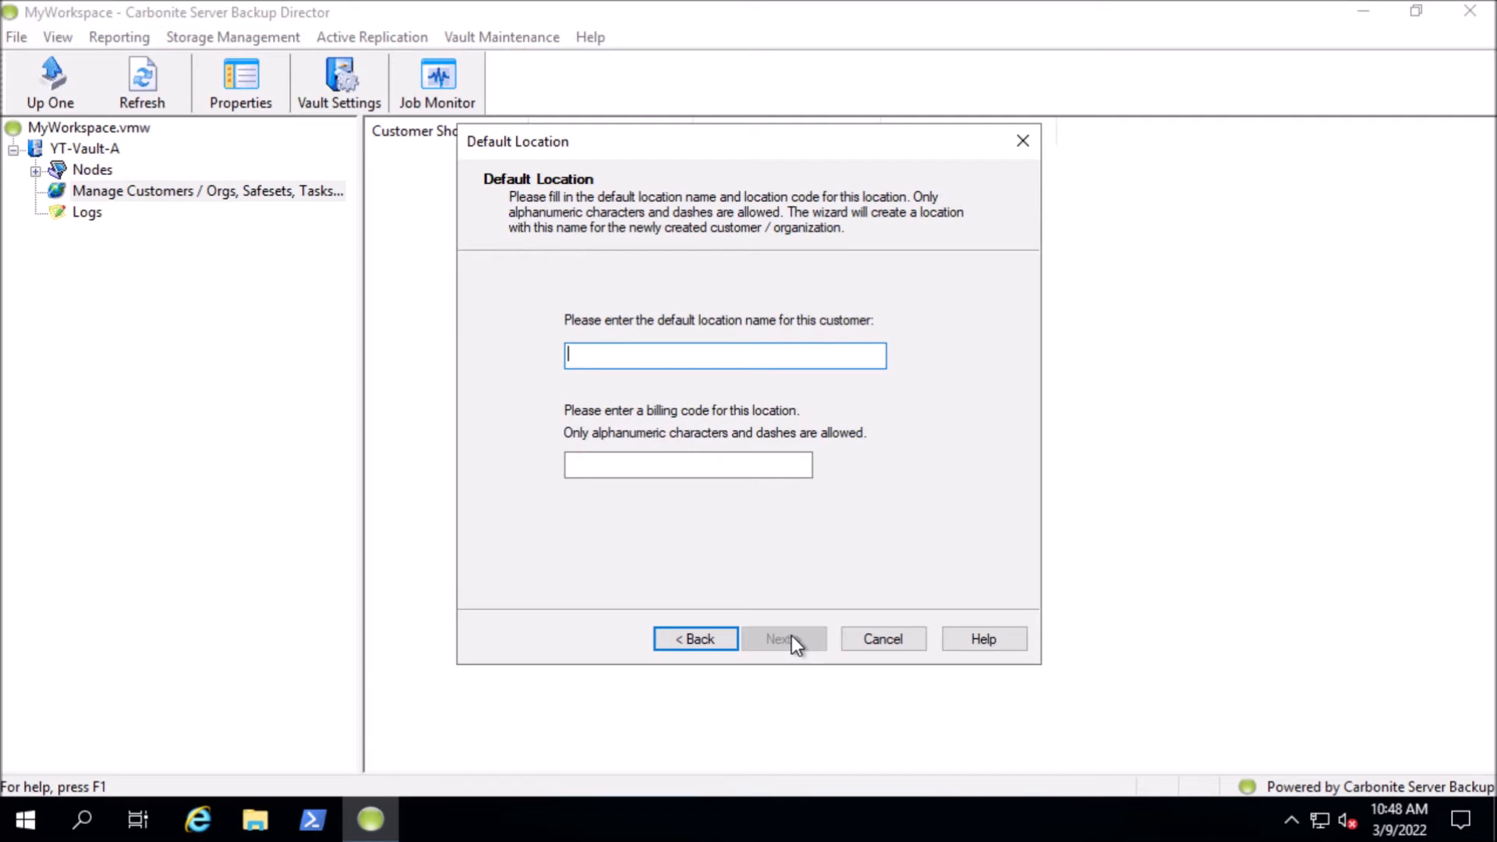
Name the customer's default location default and give it the billing code defaultevault
{"action": "type", "text": "default"}
{"action": "key", "text": "Tab"}
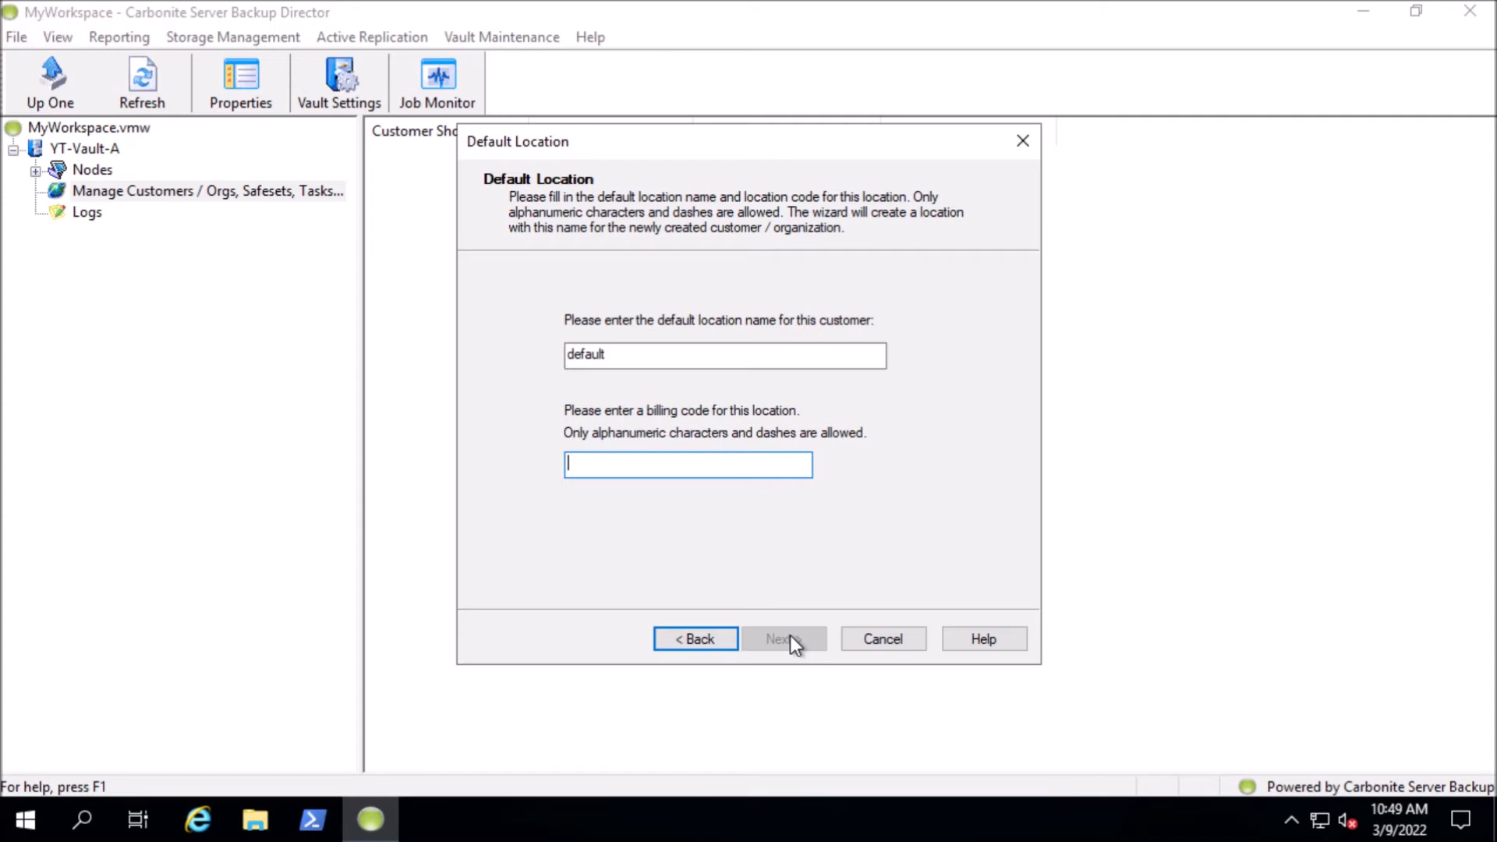
{"action": "type", "text": "default"}
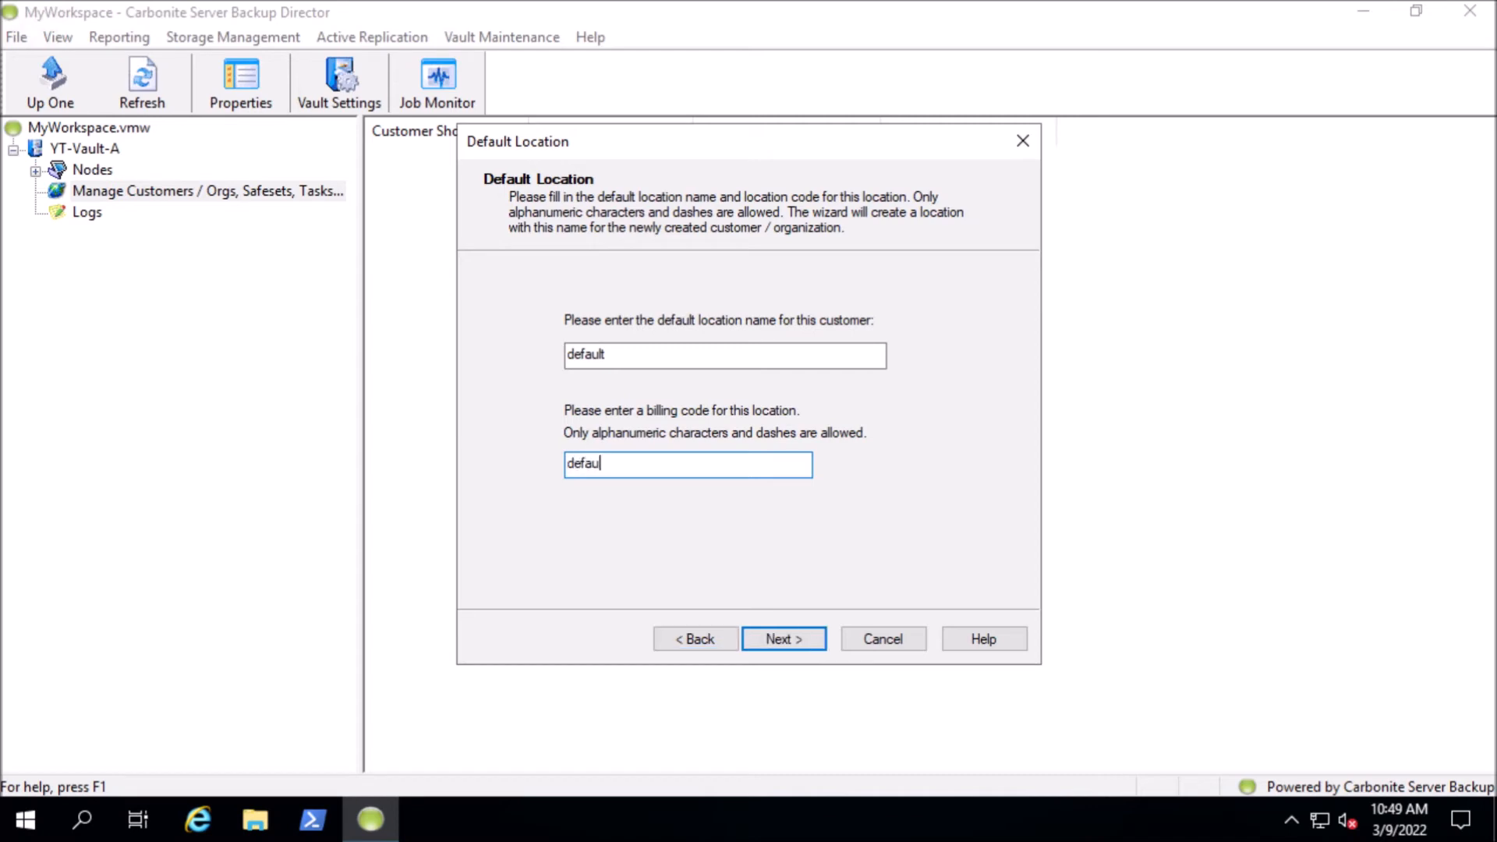
{"action": "key", "text": "Return"}
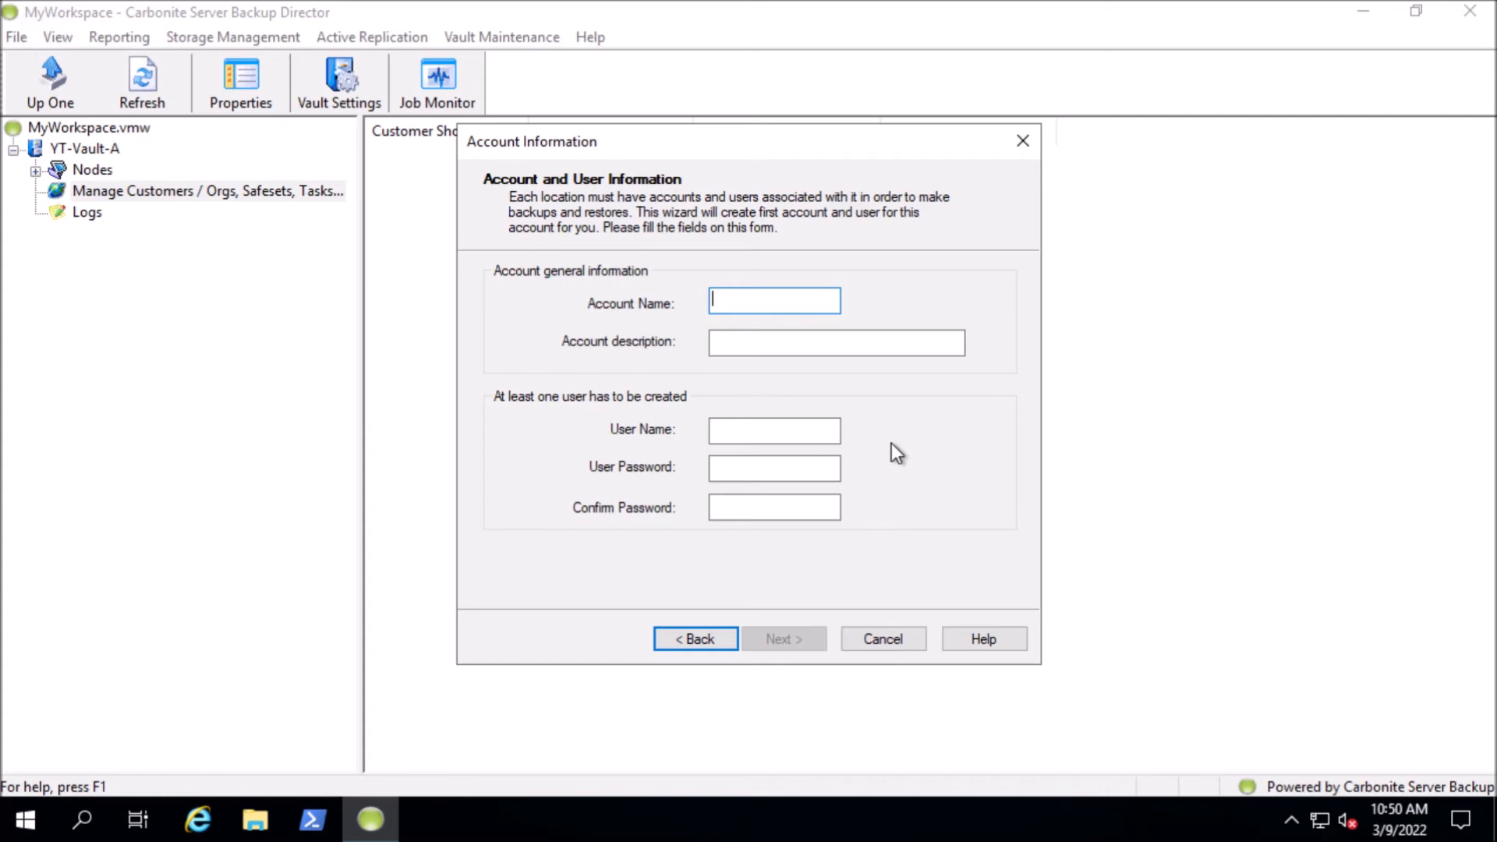
Set both the account name and the first user's name to evault, leaving the account description blank
{"action": "type", "text": "evault"}
{"action": "key", "text": "Tab"}
{"action": "key", "text": "Tab"}
{"action": "type", "text": "evault"}
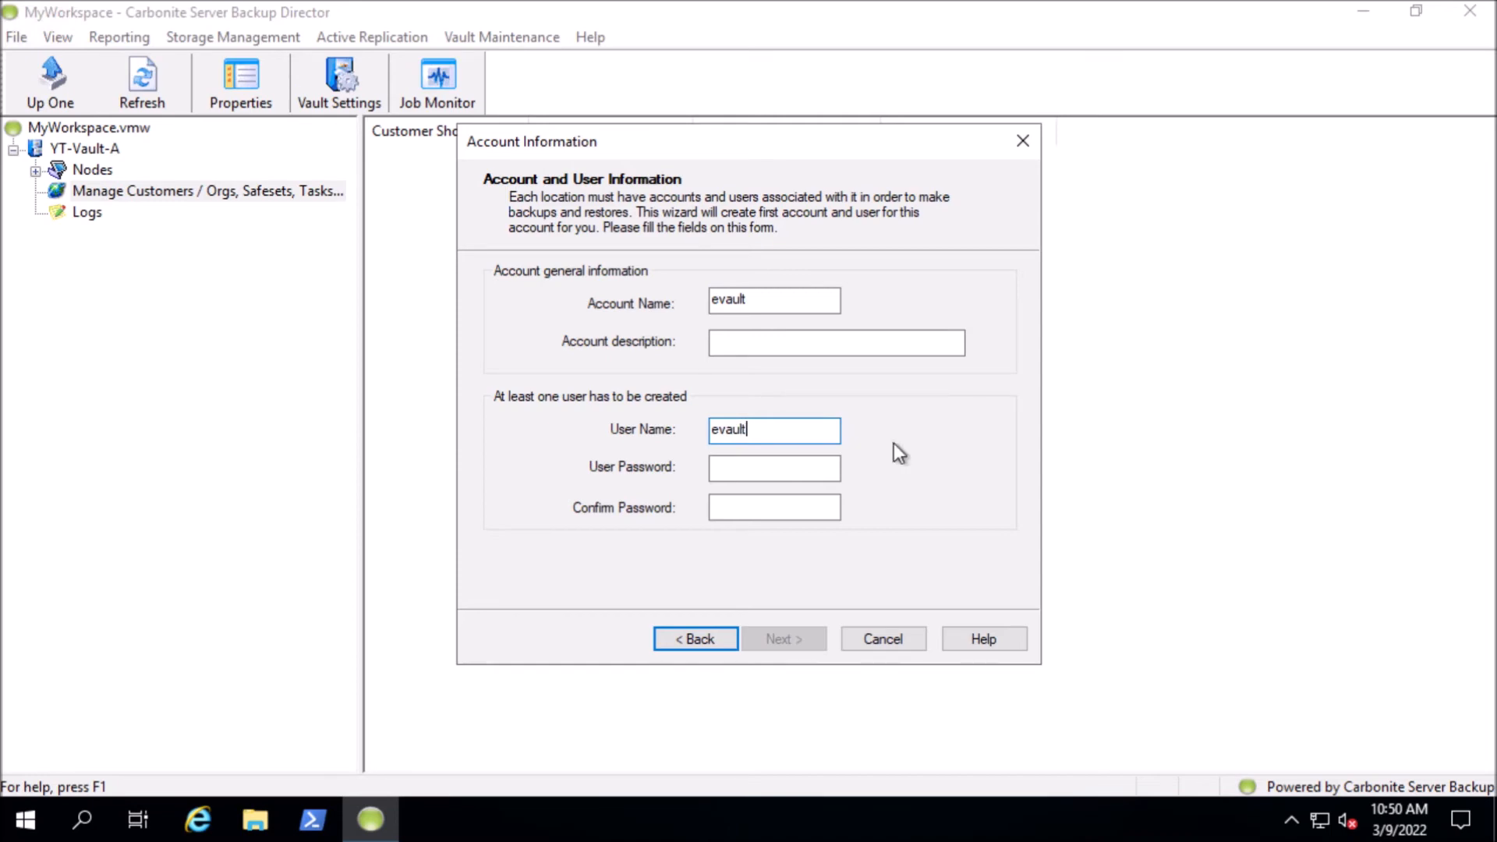
Enter and confirm the user password for the new account, and proceed to the account's storage areas
{"action": "key", "text": "Tab"}
{"action": "type", "text": "abc1234567"}
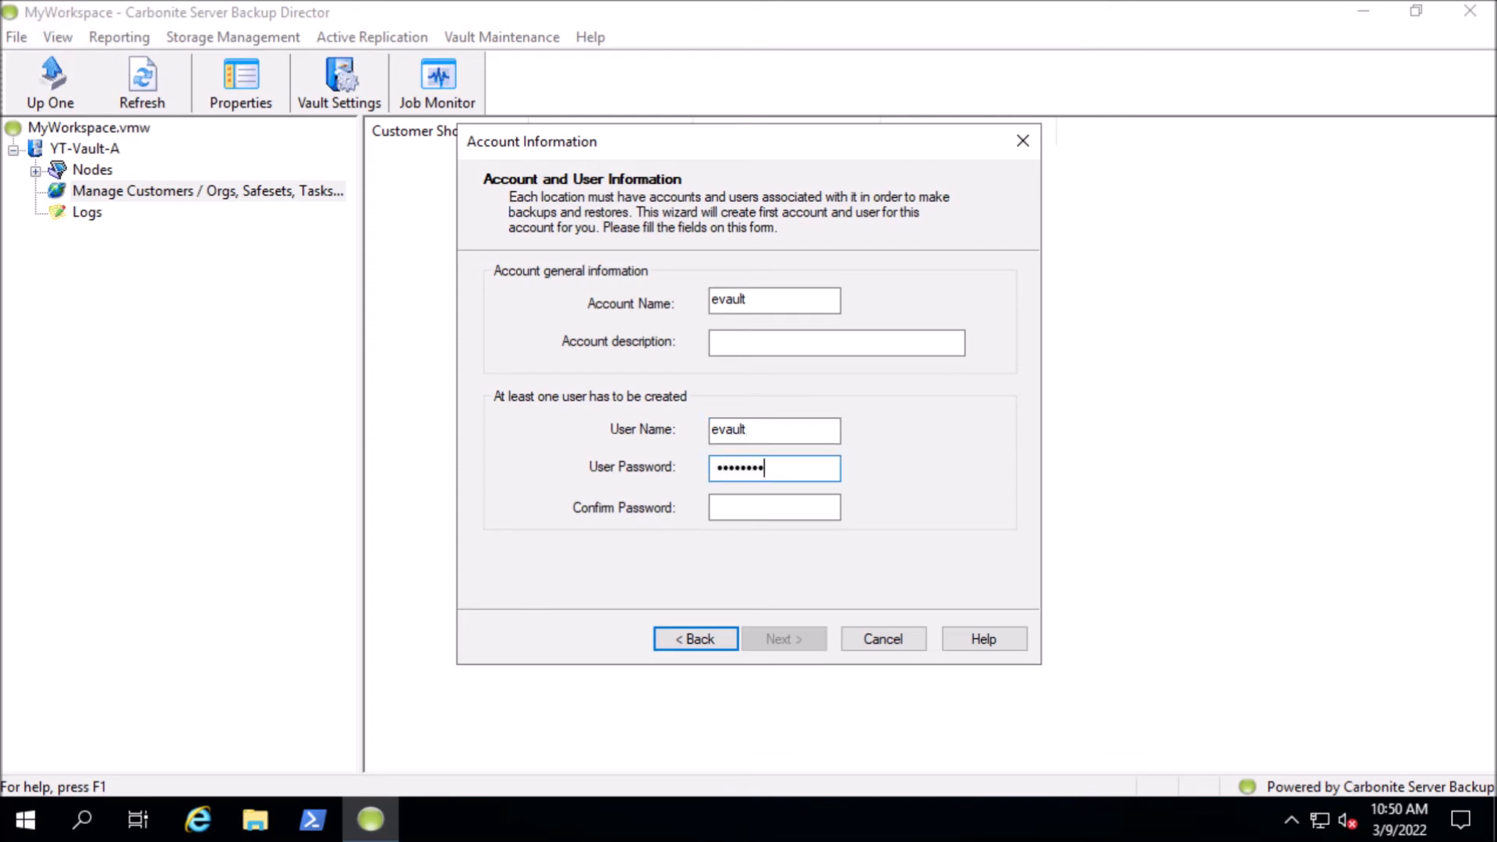
{"action": "type", "text": "89"}
{"action": "key", "text": "Tab"}
{"action": "type", "text": "abc123456789"}
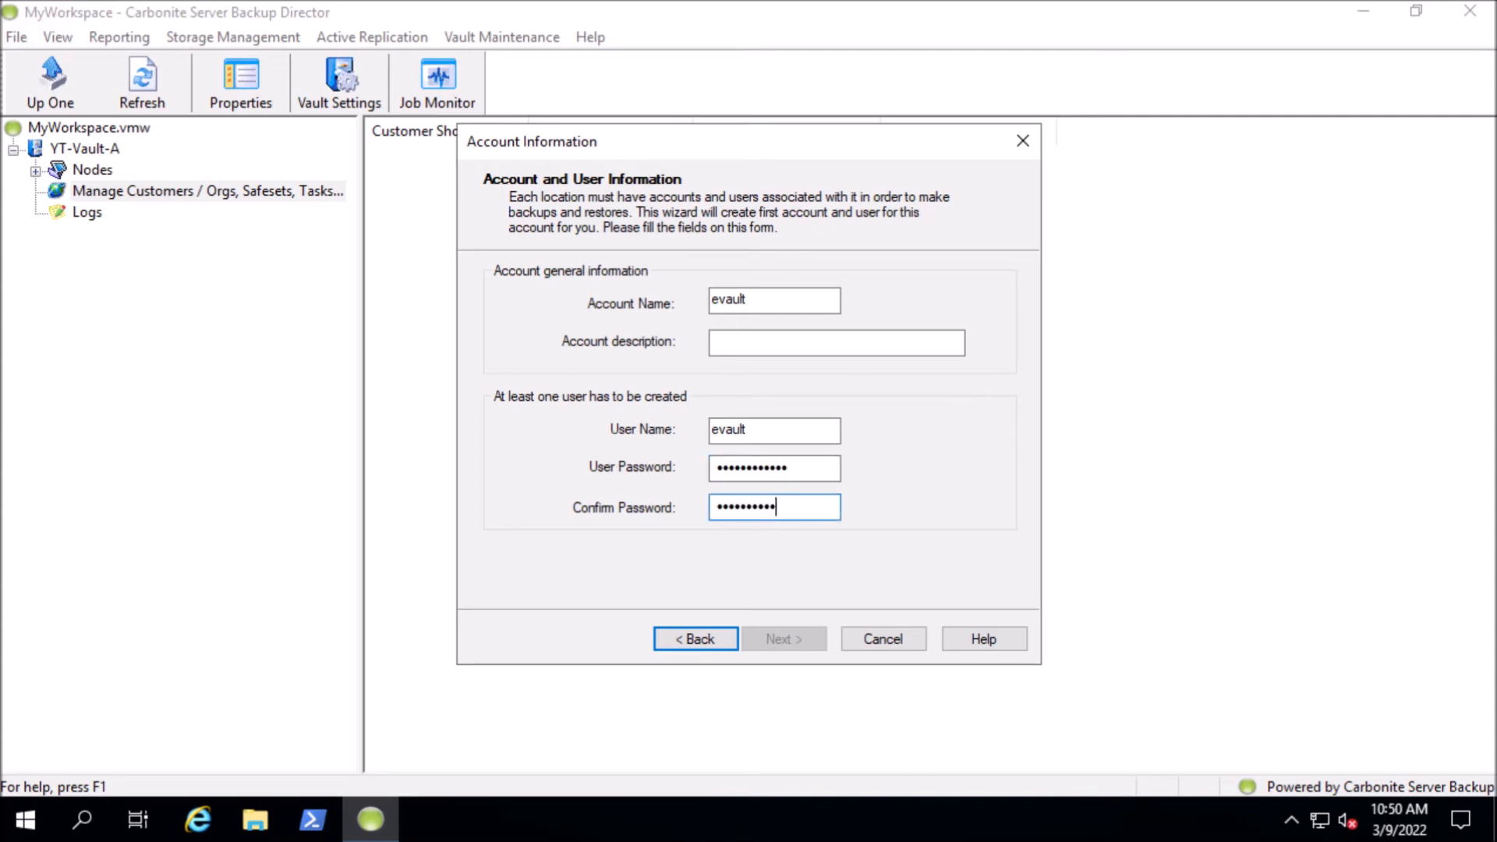
{"action": "left_click", "coordinate": [784, 640]}
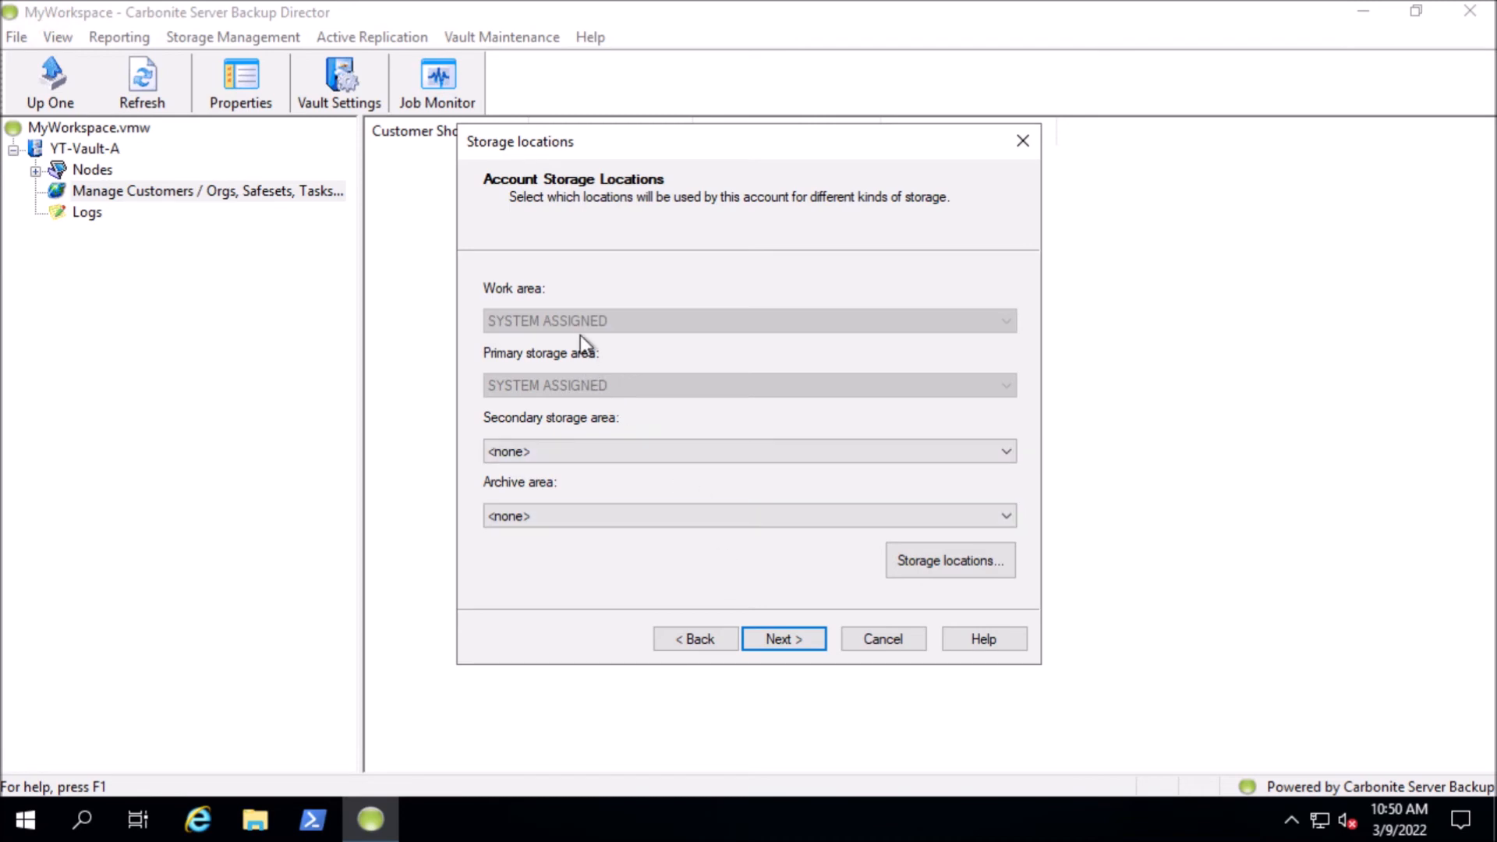
Examine the storage locations in primary storage group SG01 without changing them
{"action": "left_click", "coordinate": [932, 560]}
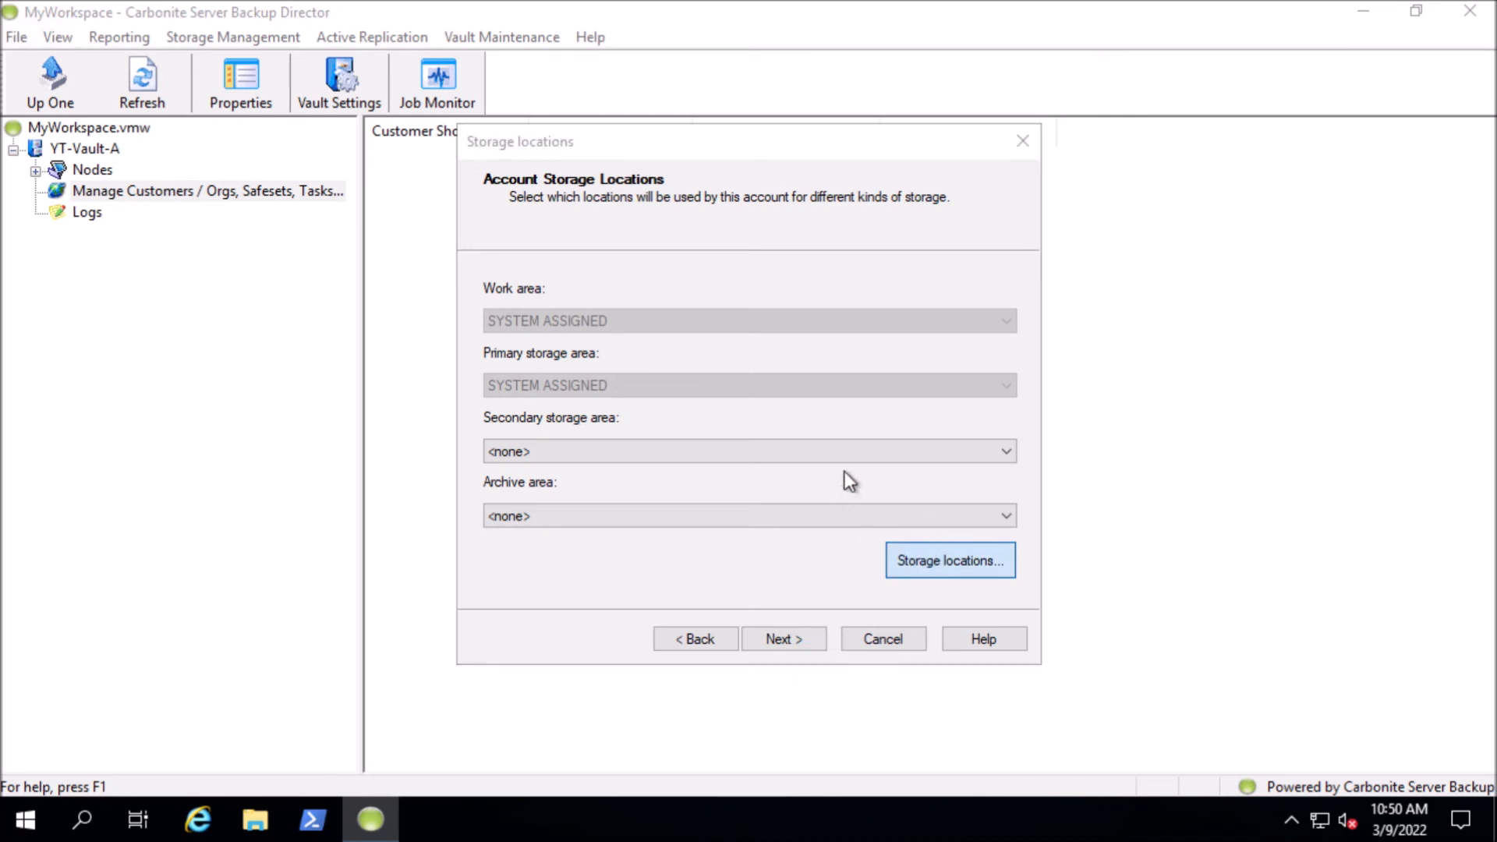
{"action": "left_click", "coordinate": [493, 215]}
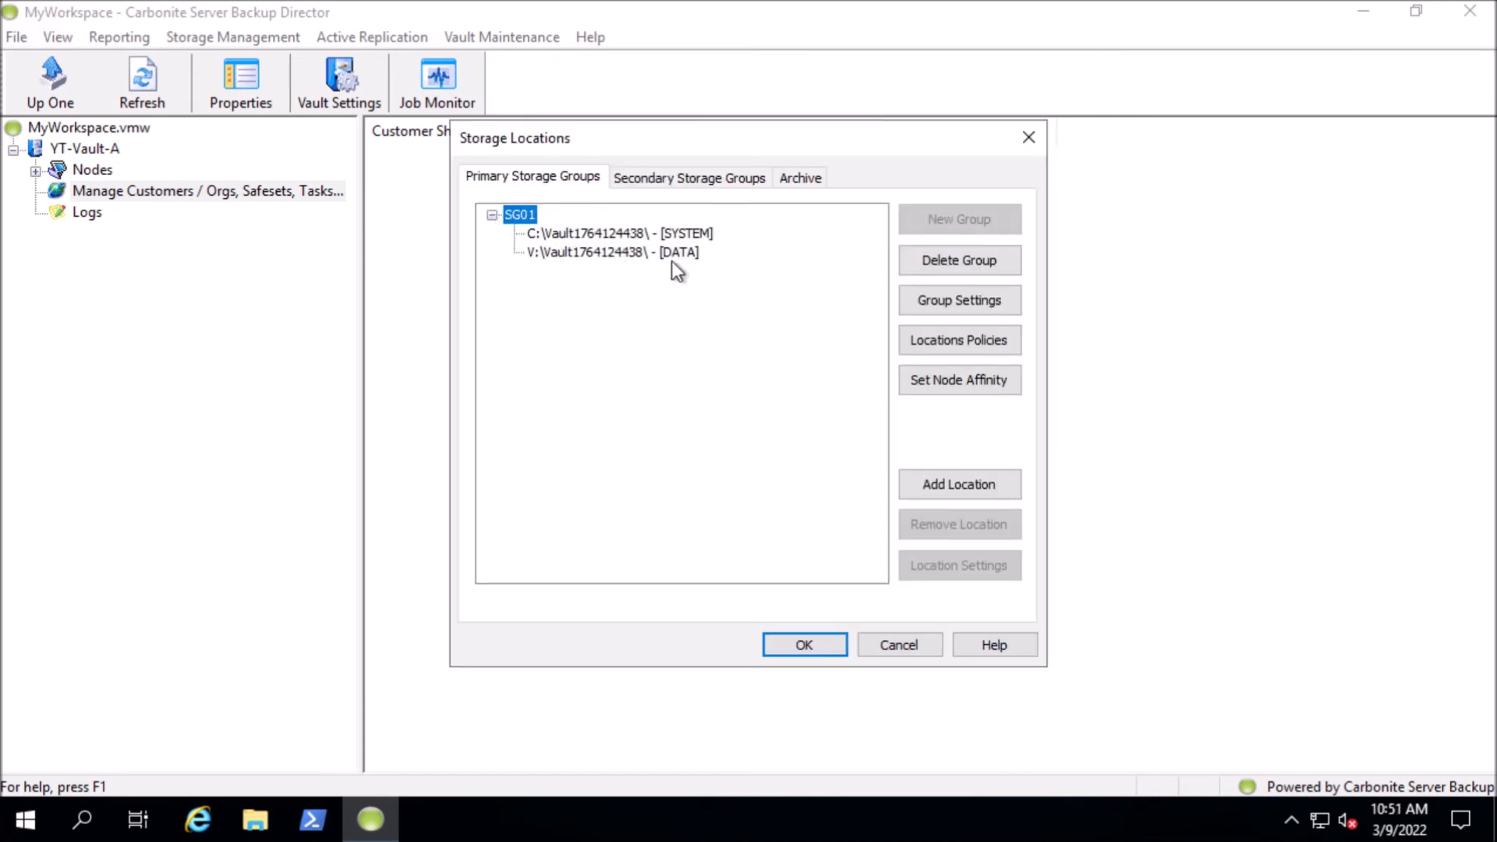
{"action": "left_click", "coordinate": [909, 646]}
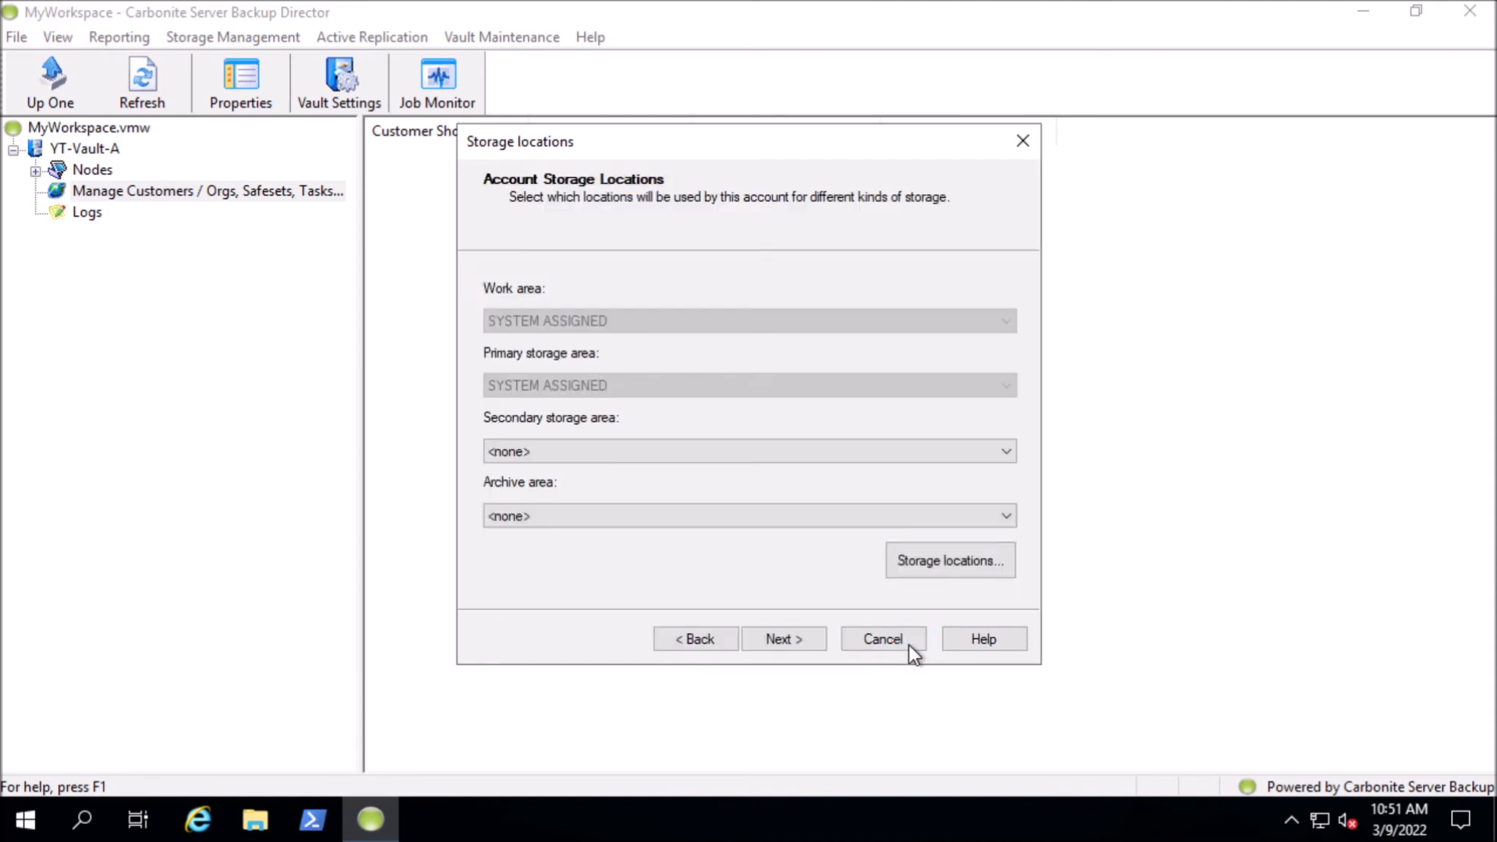
Keep the system-assigned storage areas, review the full new customer summary and create the customer
{"action": "left_click", "coordinate": [776, 645]}
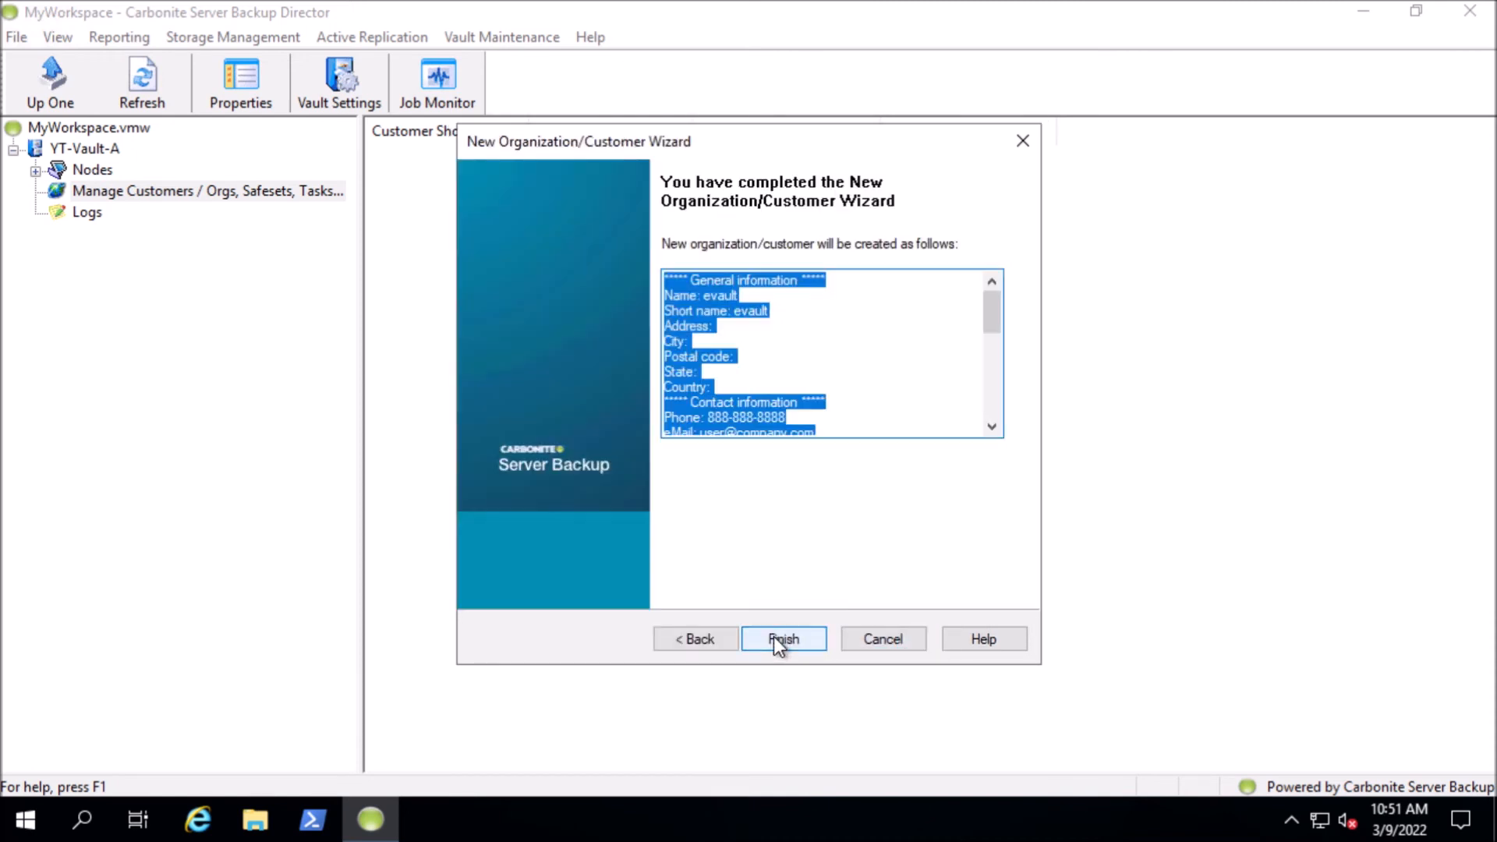
{"action": "left_click", "coordinate": [854, 403]}
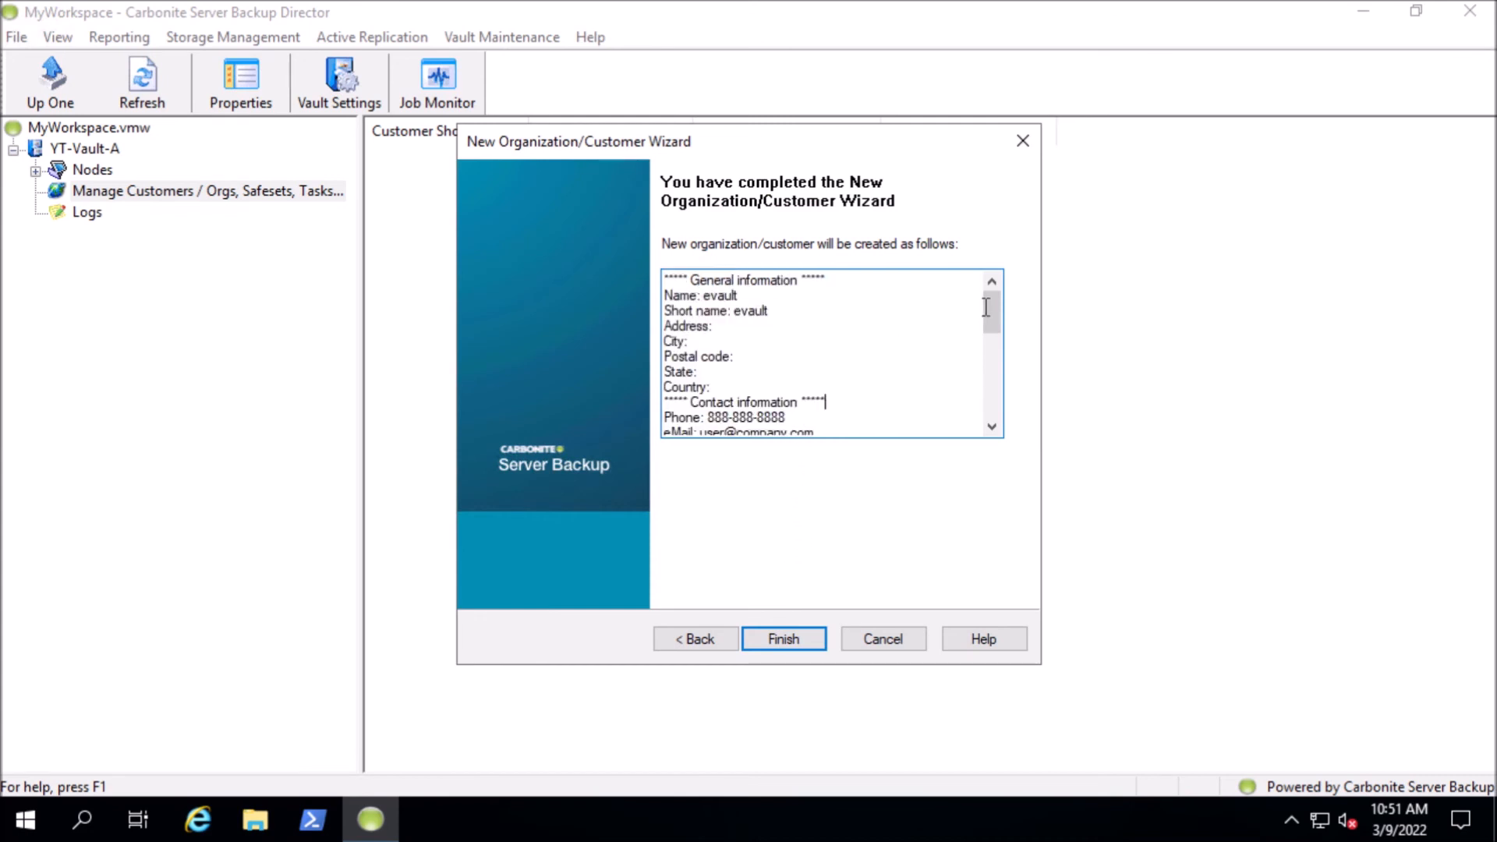
{"action": "left_click_drag", "start_coordinate": [994, 316], "coordinate": [990, 413]}
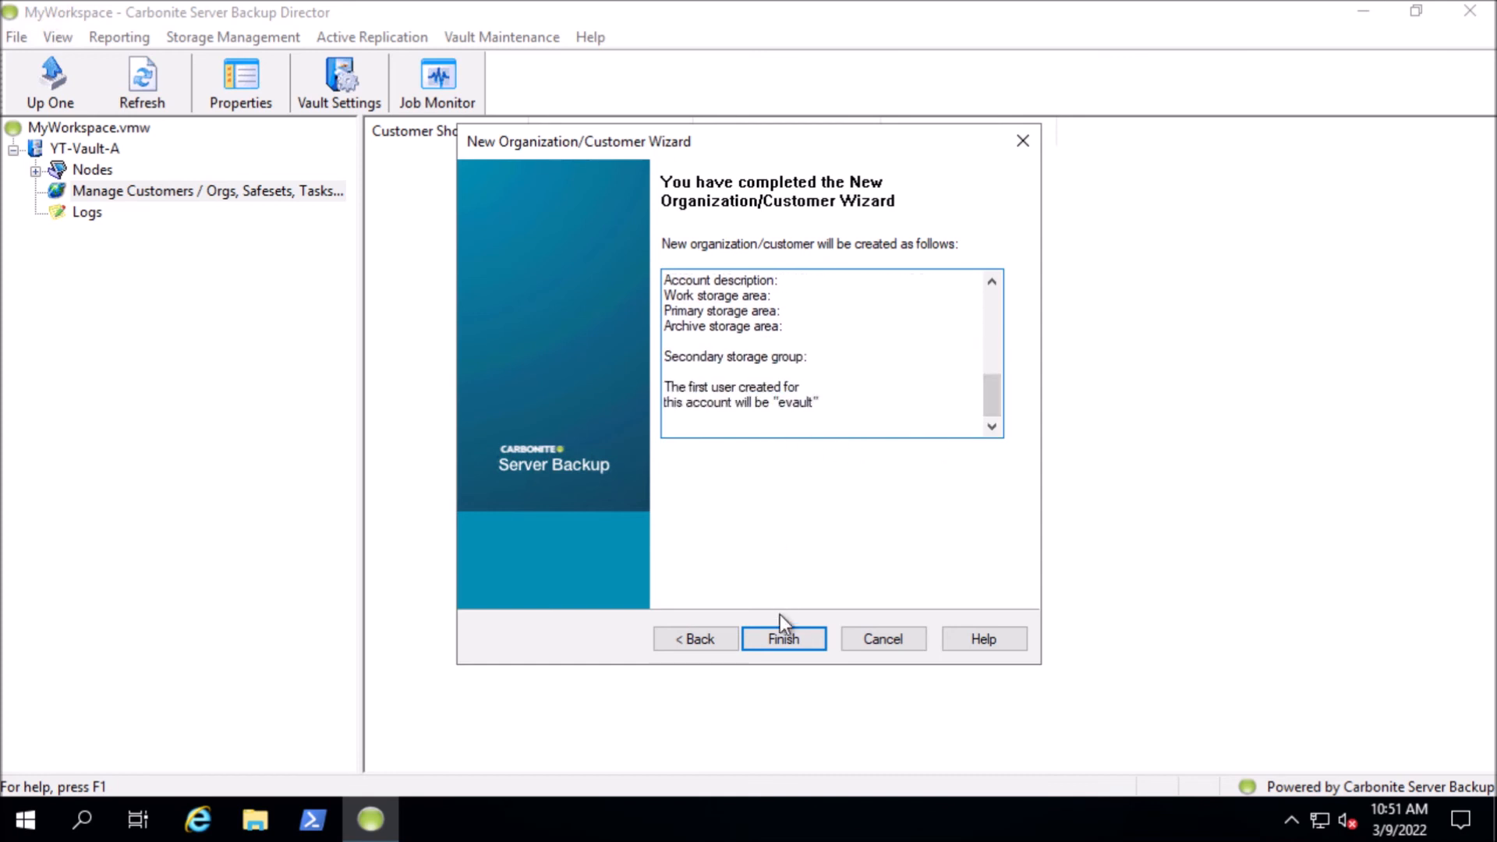
{"action": "left_click", "coordinate": [783, 638]}
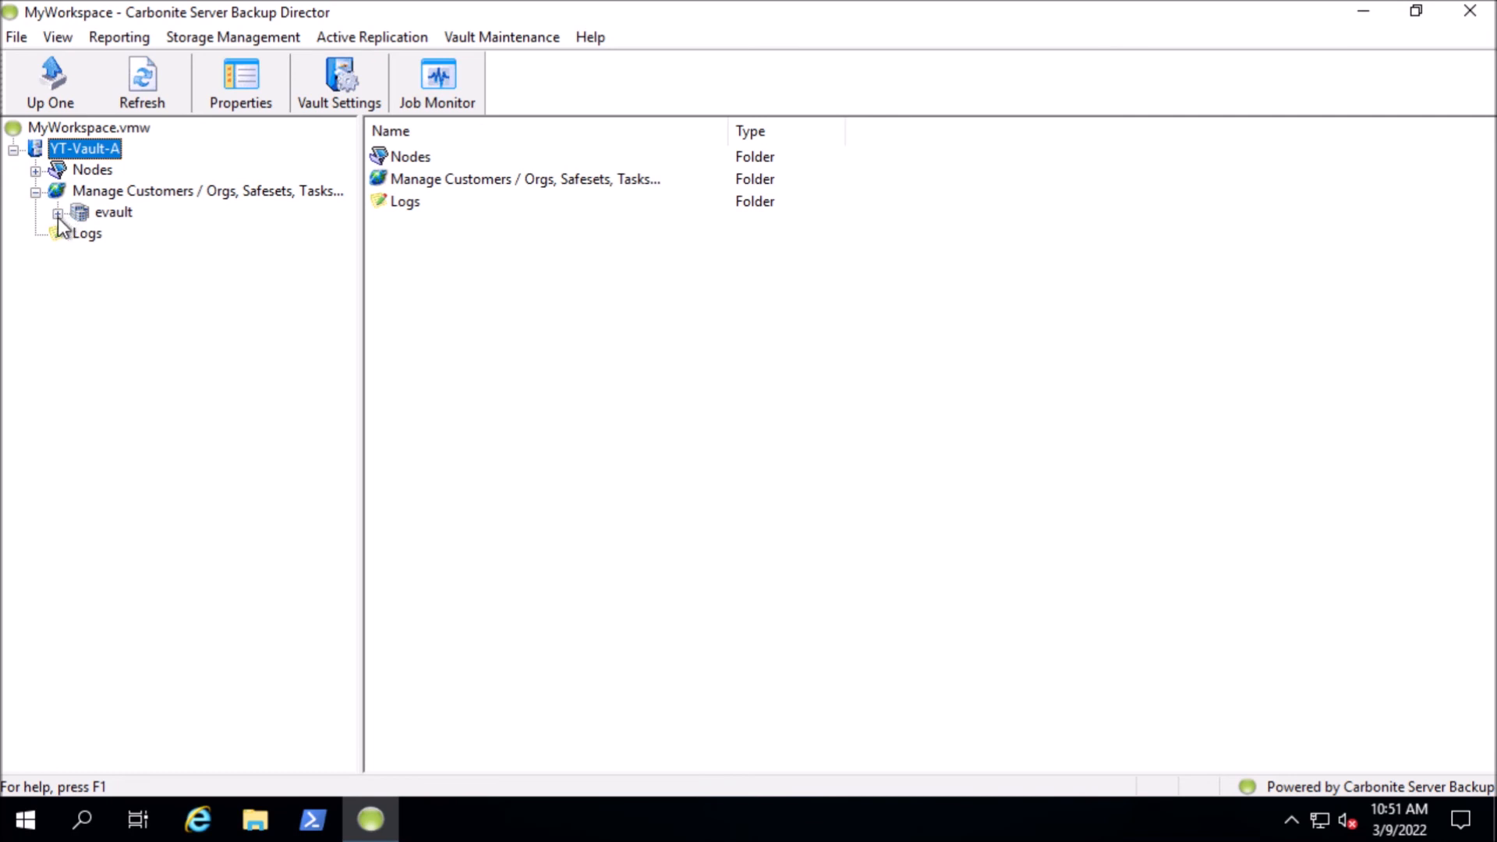
Examine the evault customer's registered computers and its organization and contact properties, leaving them unedited
{"action": "left_click", "coordinate": [58, 214]}
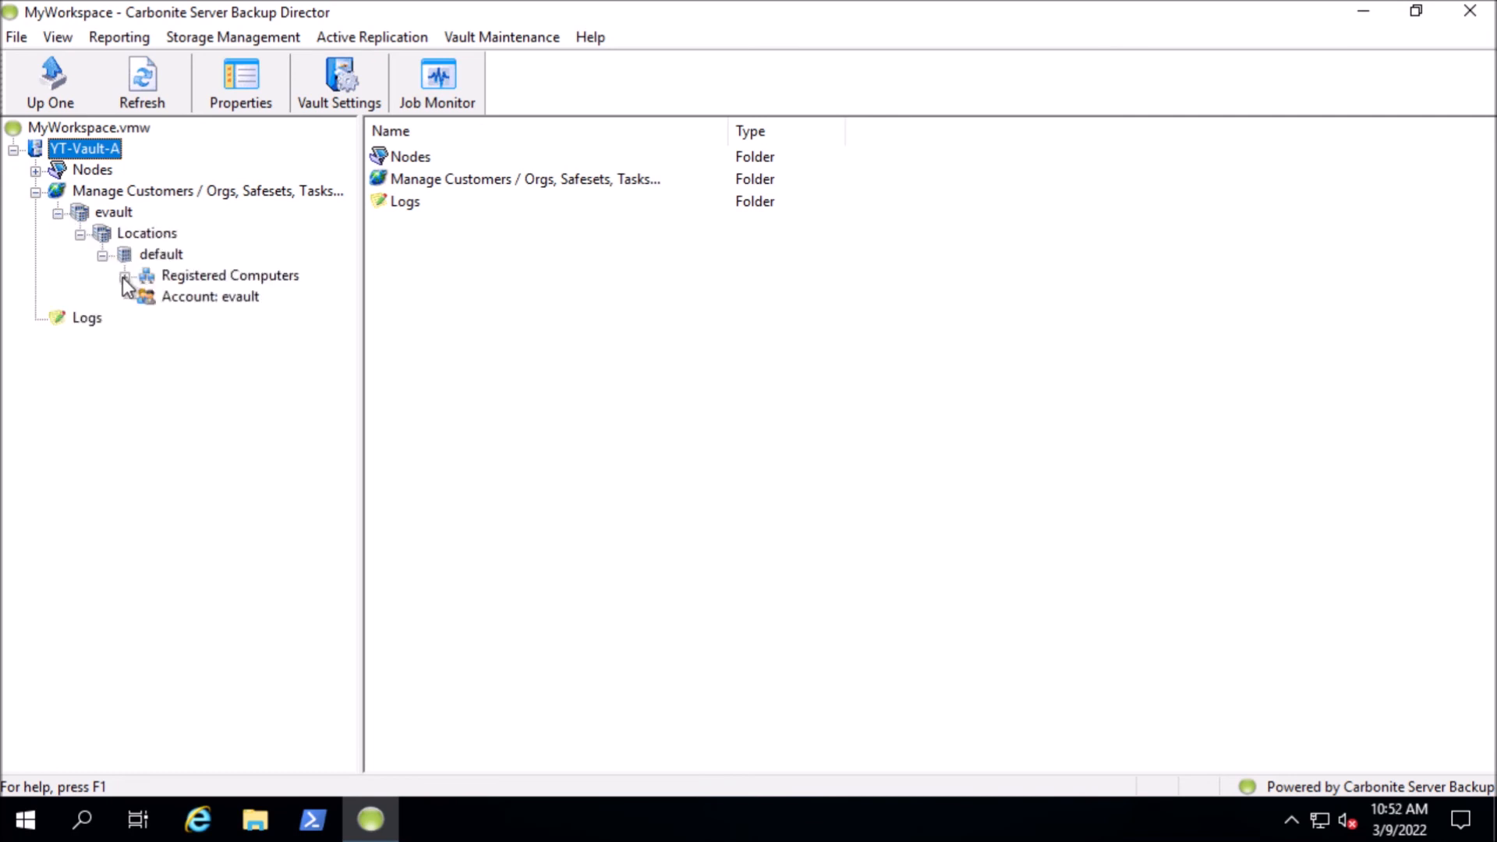
{"action": "left_click", "coordinate": [211, 279]}
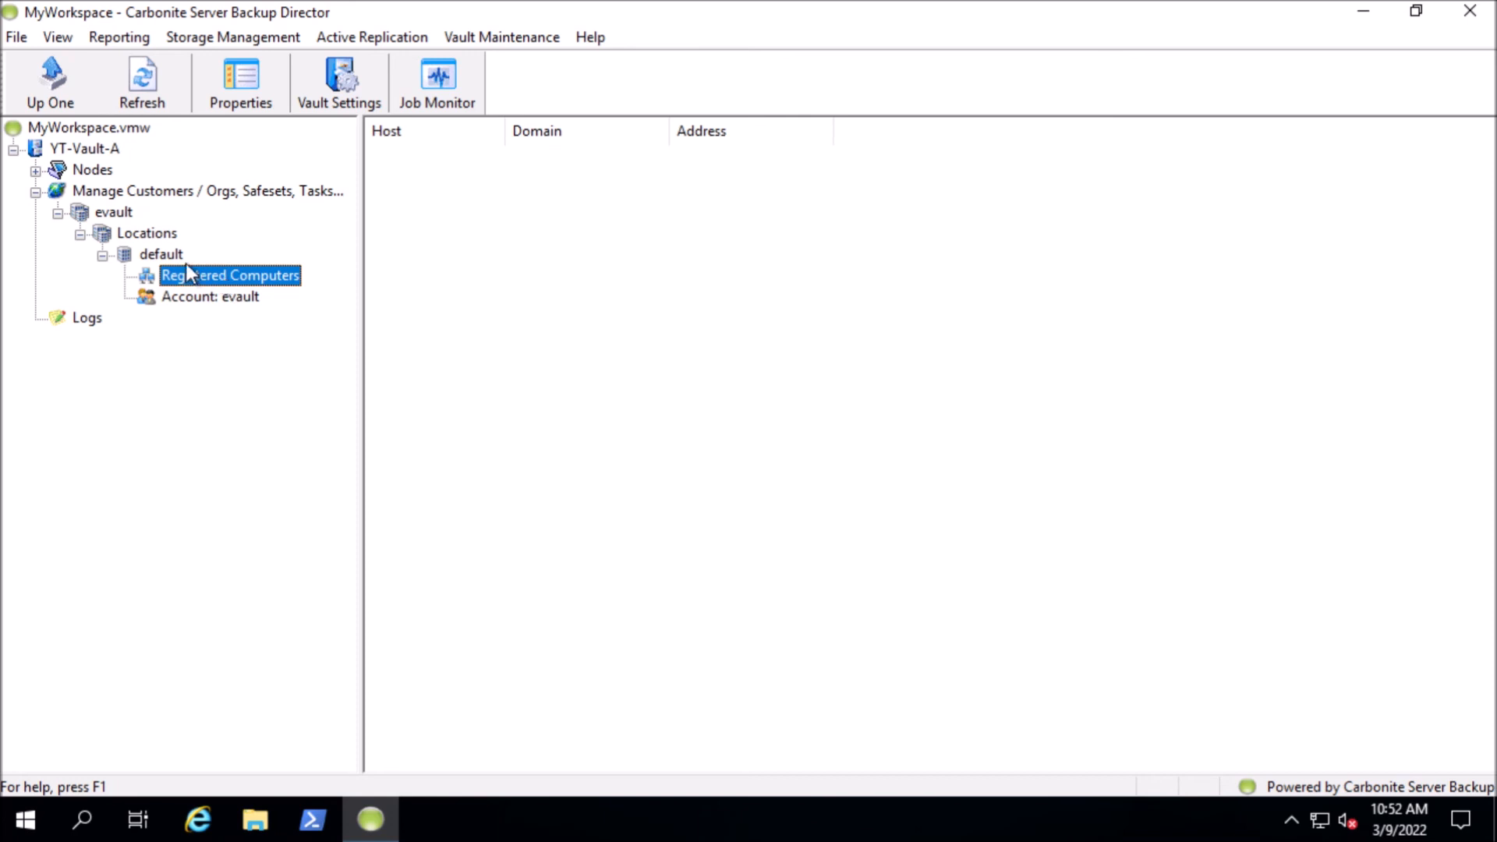
{"action": "right_click", "coordinate": [104, 215]}
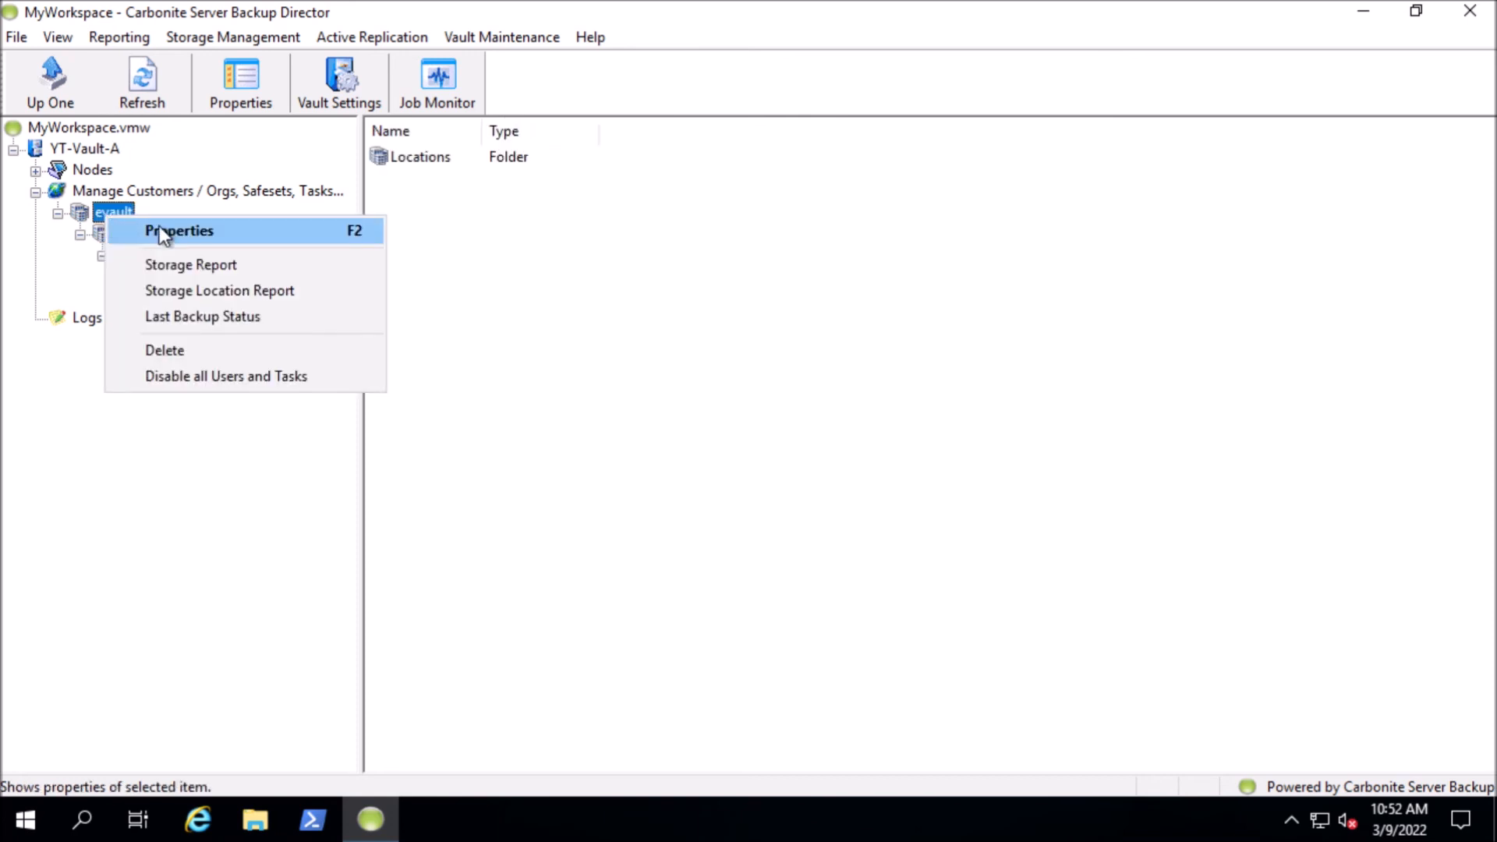
{"action": "left_click", "coordinate": [241, 233]}
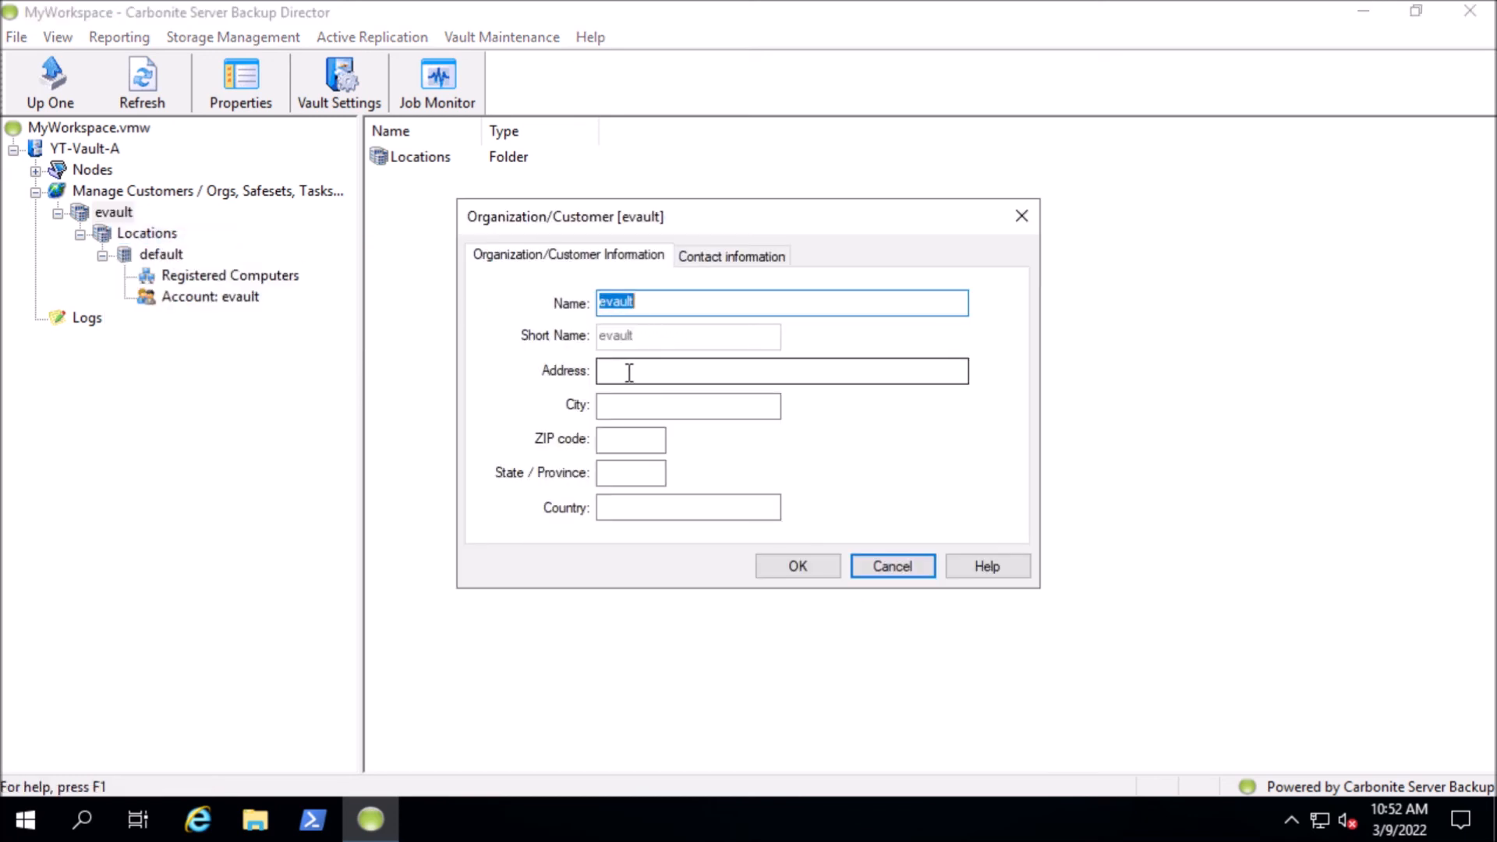
{"action": "left_click", "coordinate": [628, 405]}
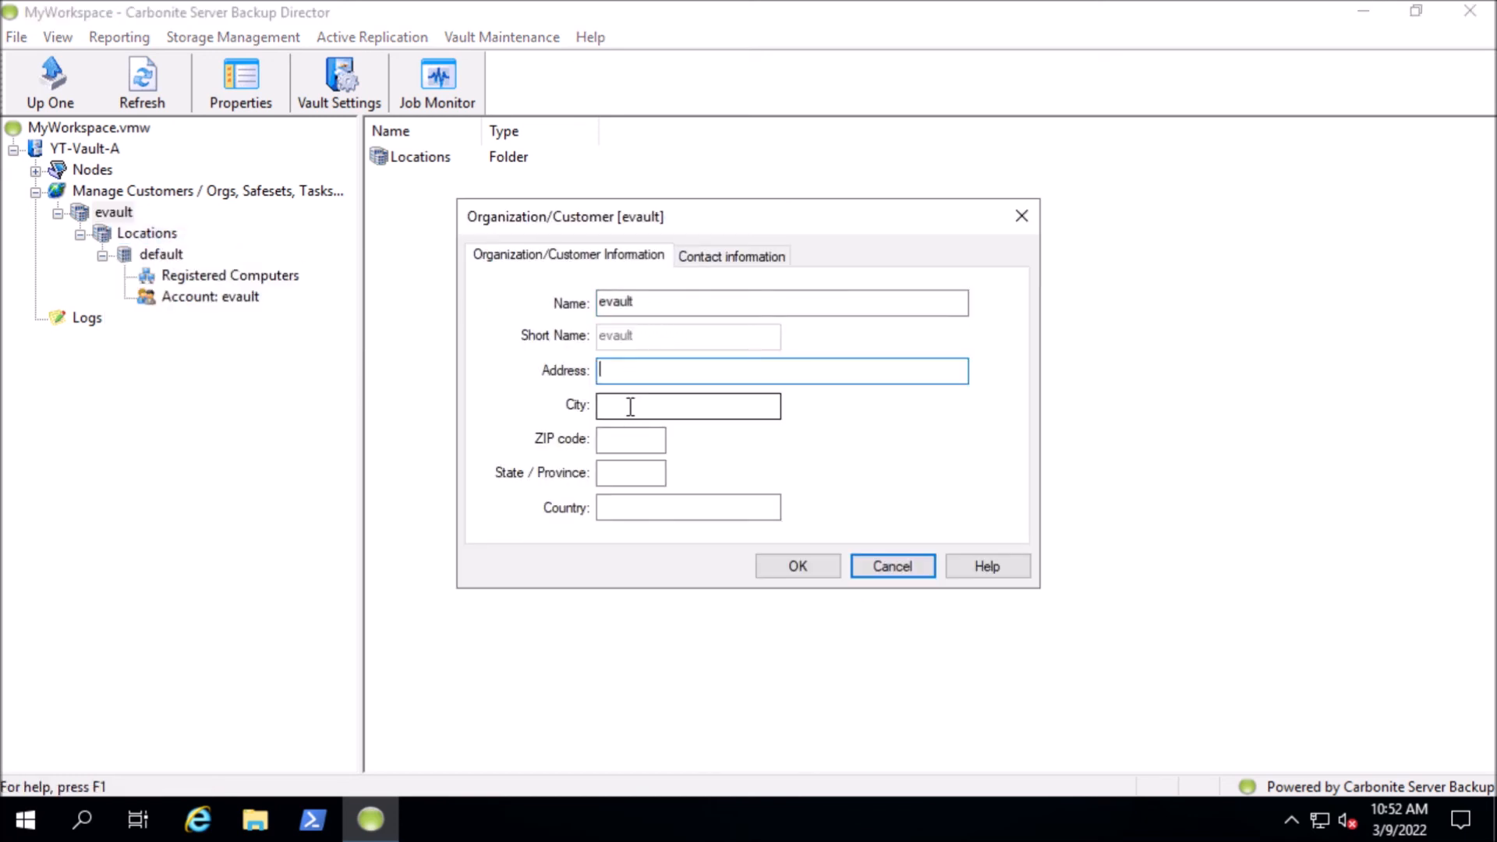
{"action": "left_click", "coordinate": [694, 254]}
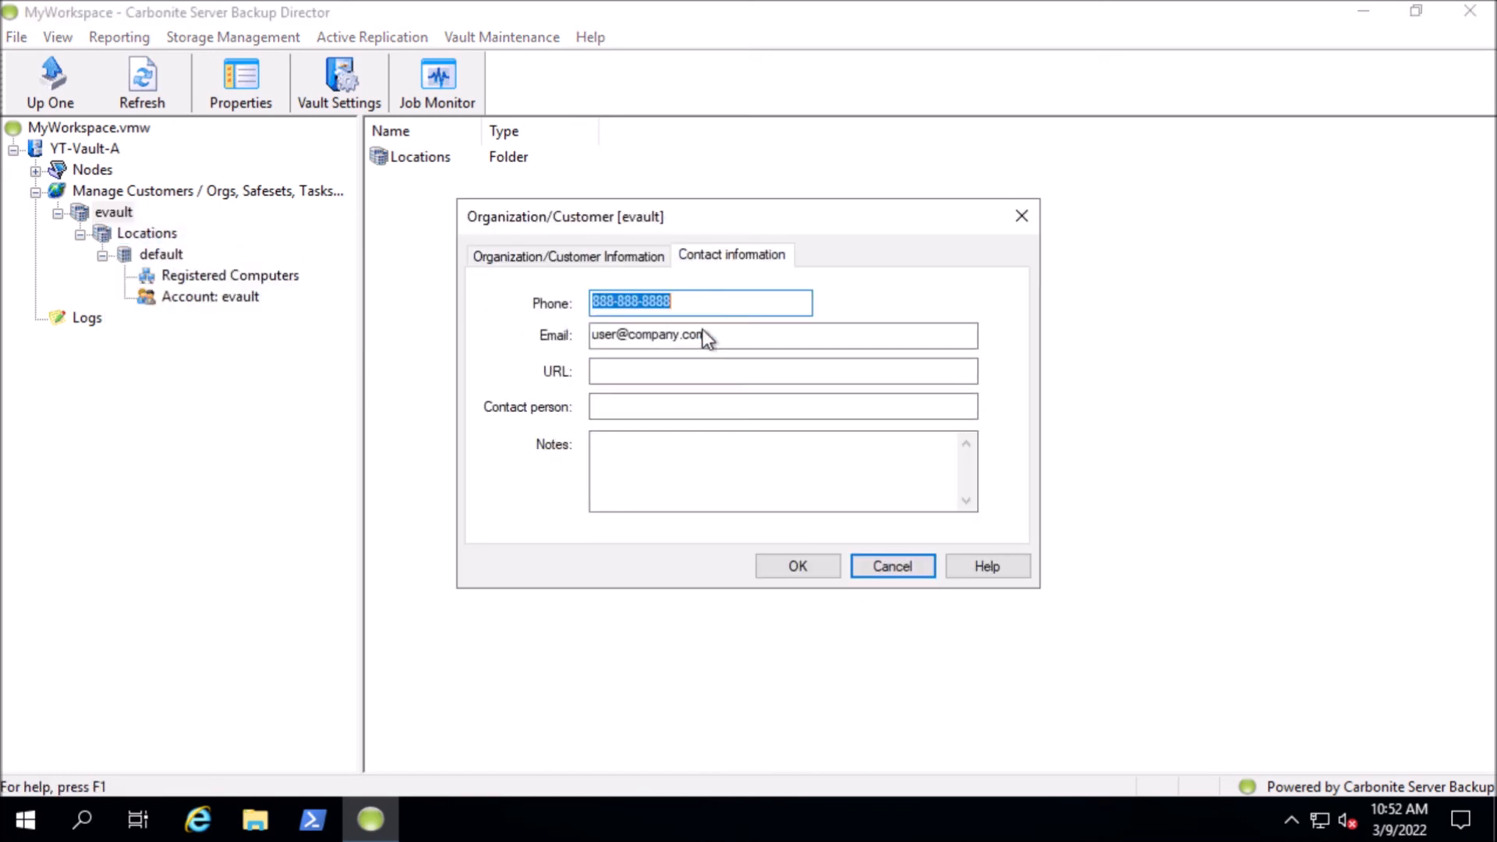
{"action": "left_click", "coordinate": [579, 260]}
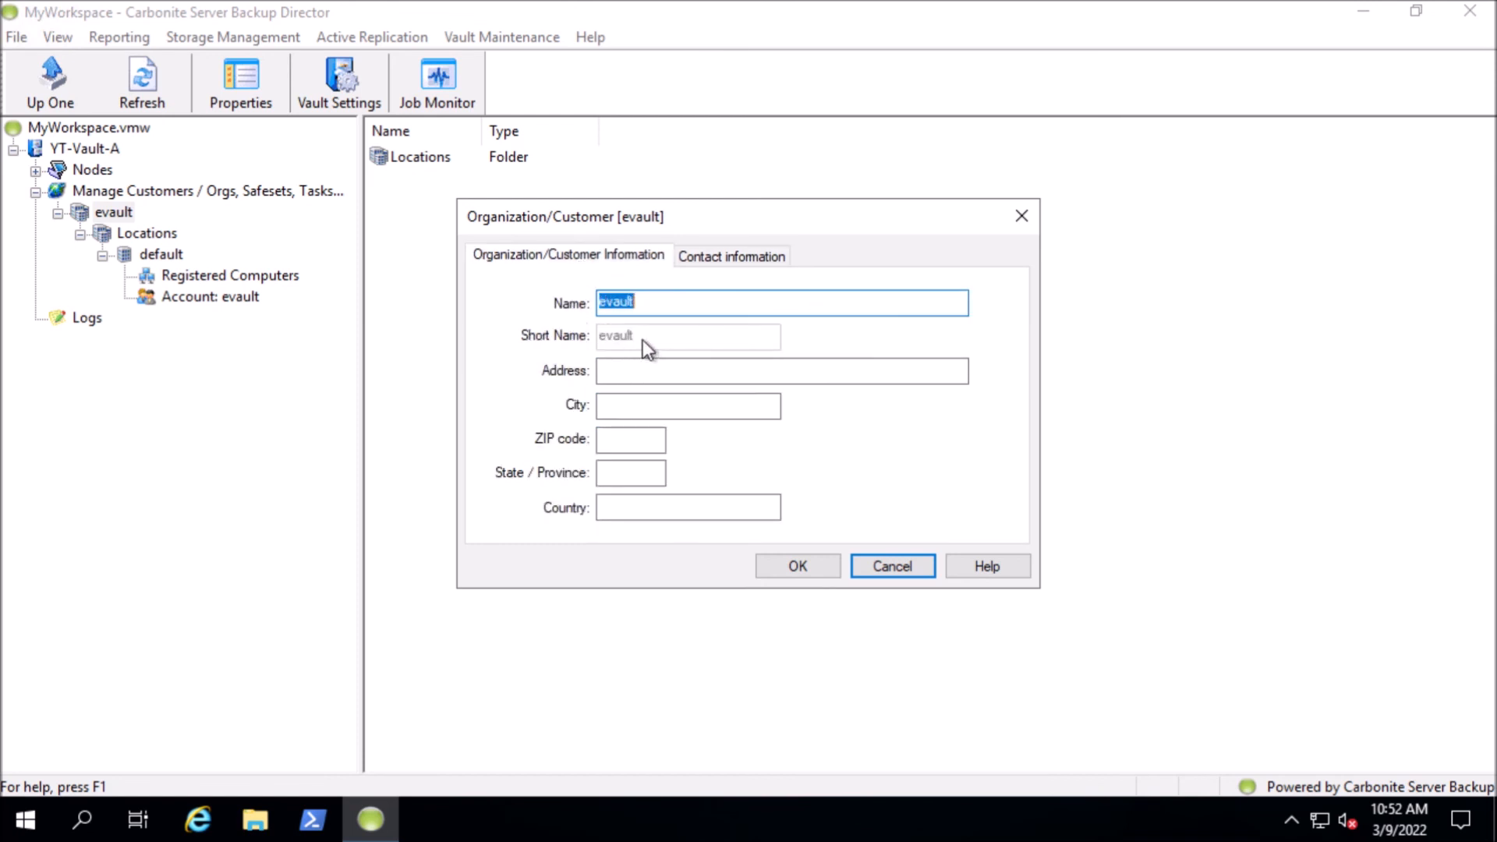
{"action": "left_click", "coordinate": [882, 564]}
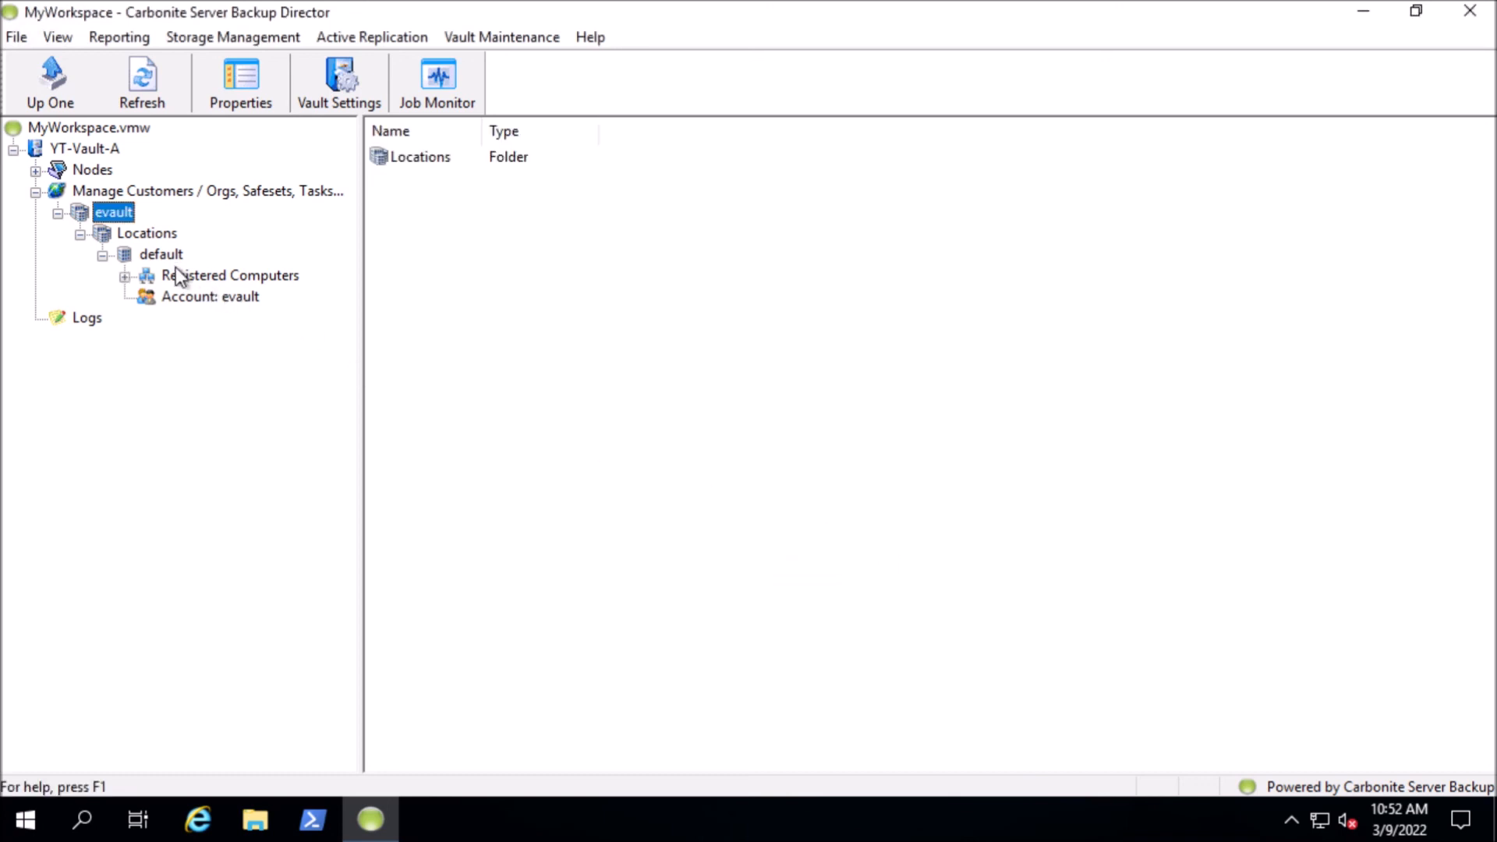
Examine the default location's contact information and code association without saving changes, and view its registered computers
{"action": "right_click", "coordinate": [162, 257]}
{"action": "left_click", "coordinate": [217, 280]}
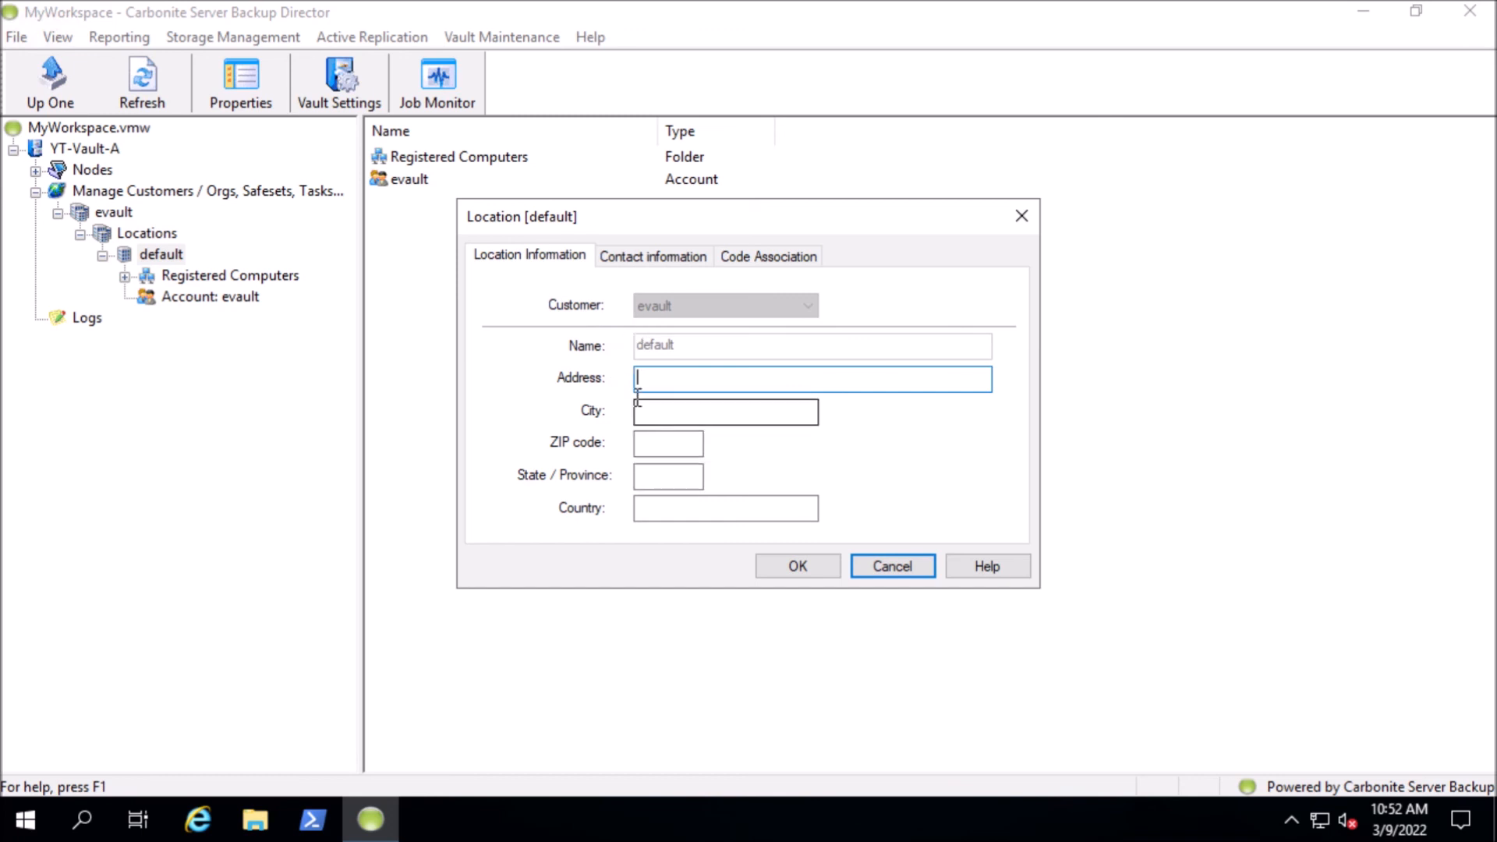
{"action": "left_click", "coordinate": [677, 258]}
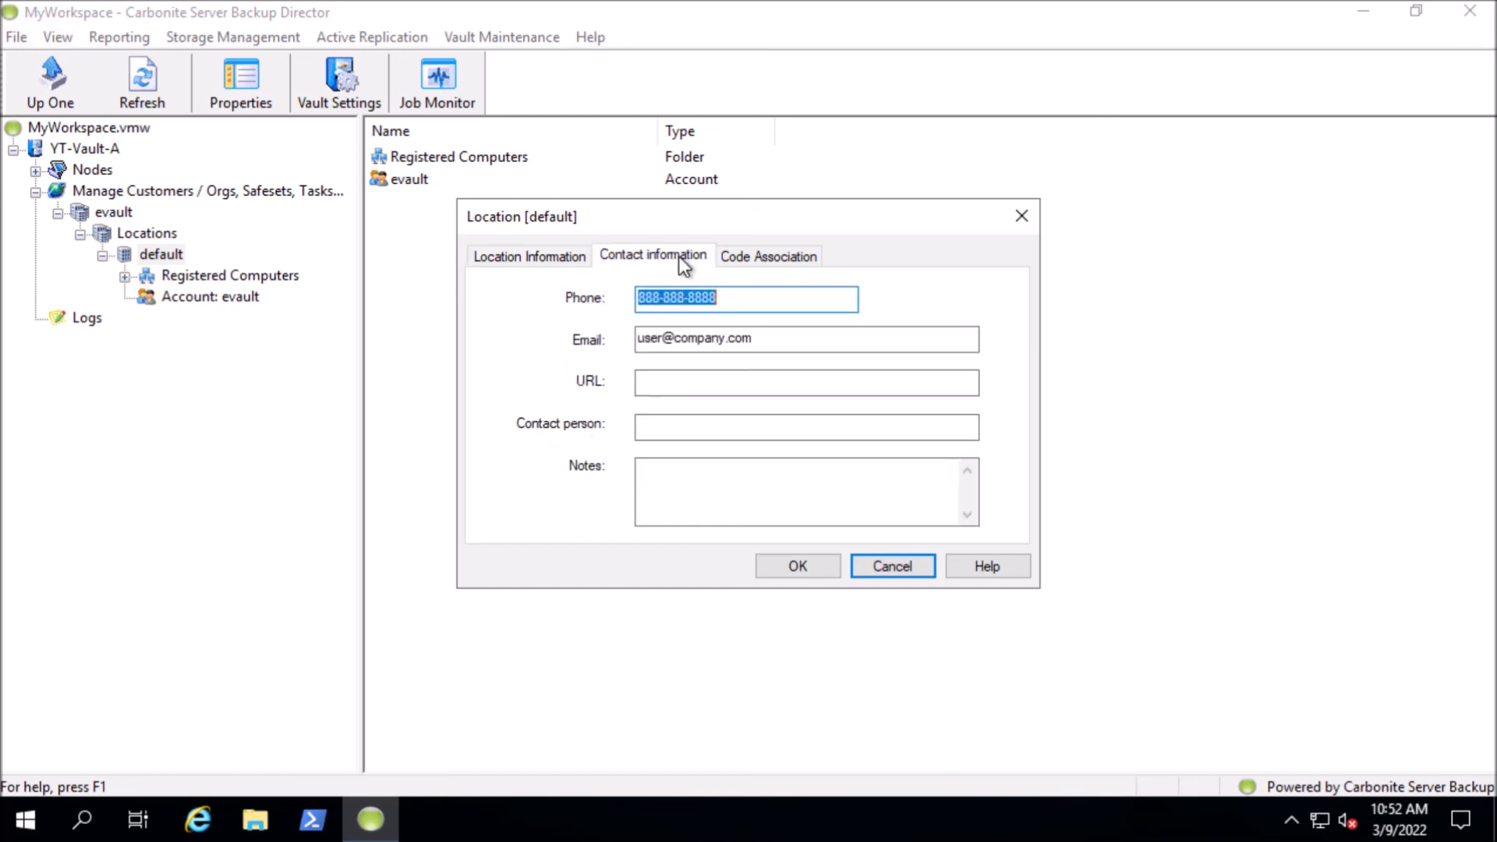
{"action": "left_click", "coordinate": [755, 258]}
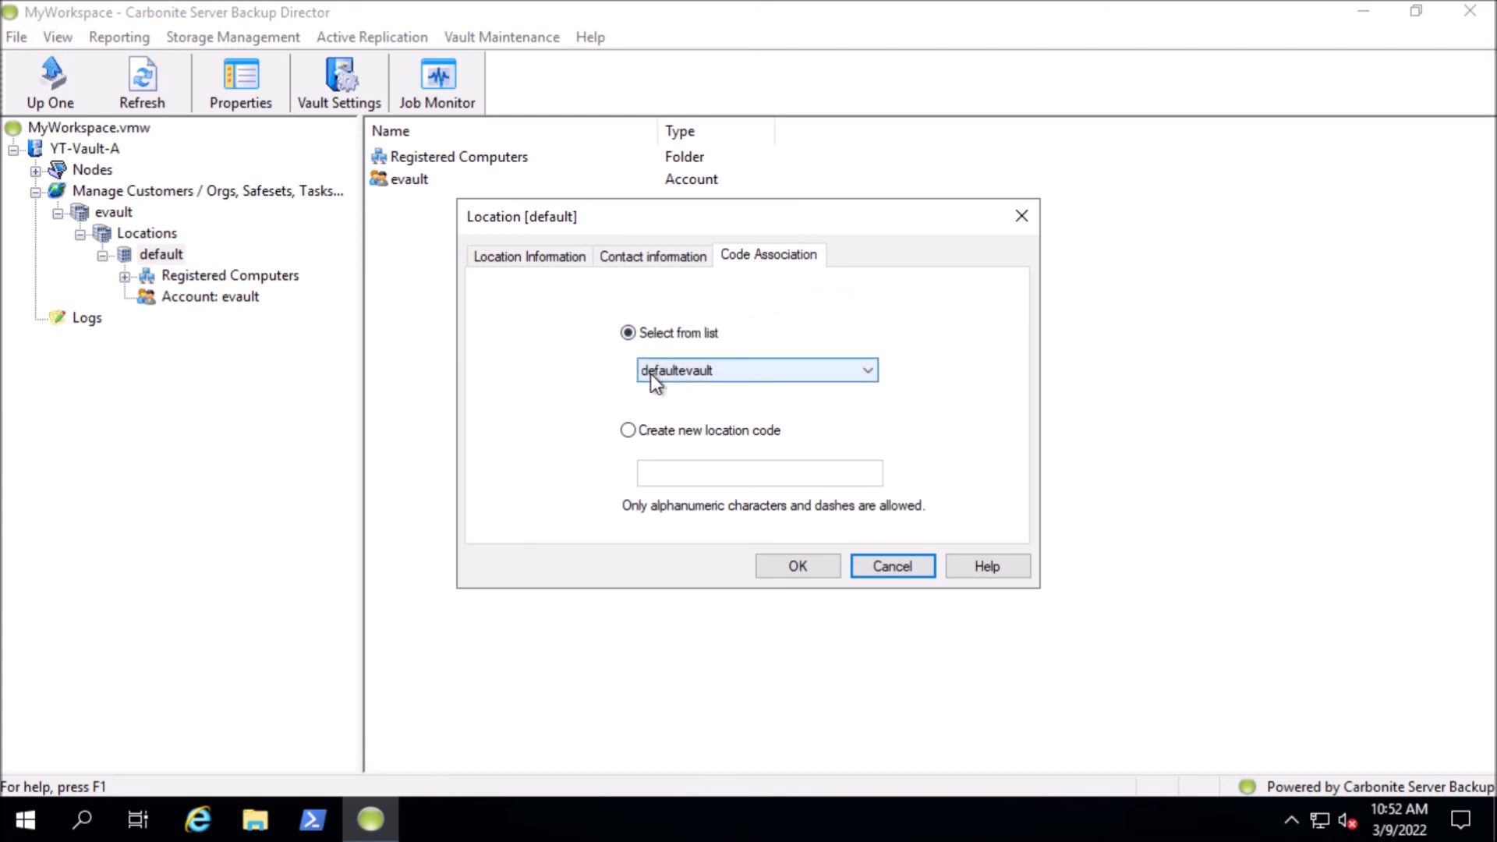
{"action": "left_click", "coordinate": [696, 372]}
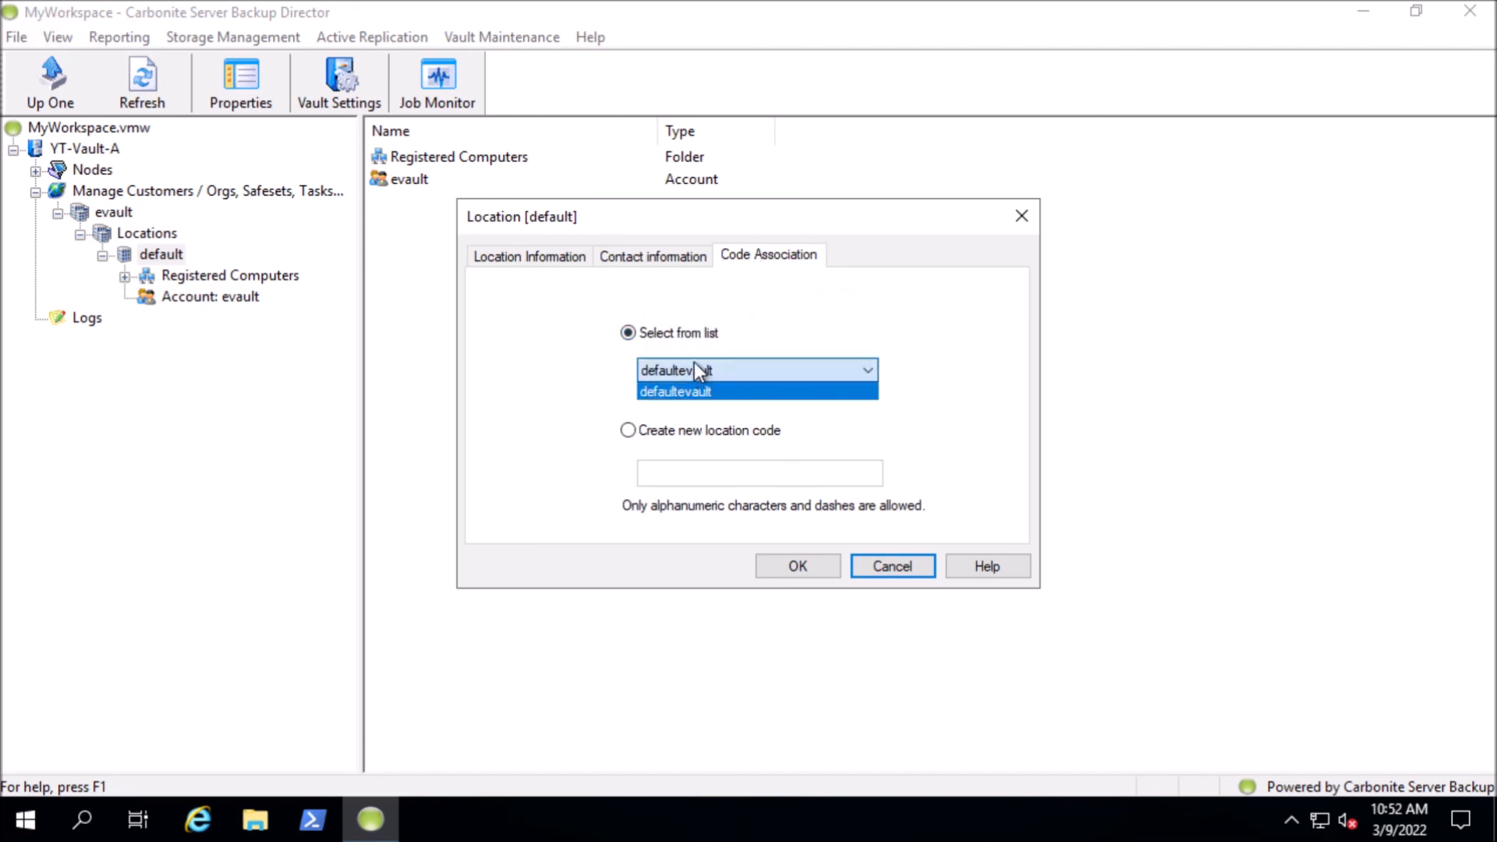
{"action": "left_click", "coordinate": [698, 390]}
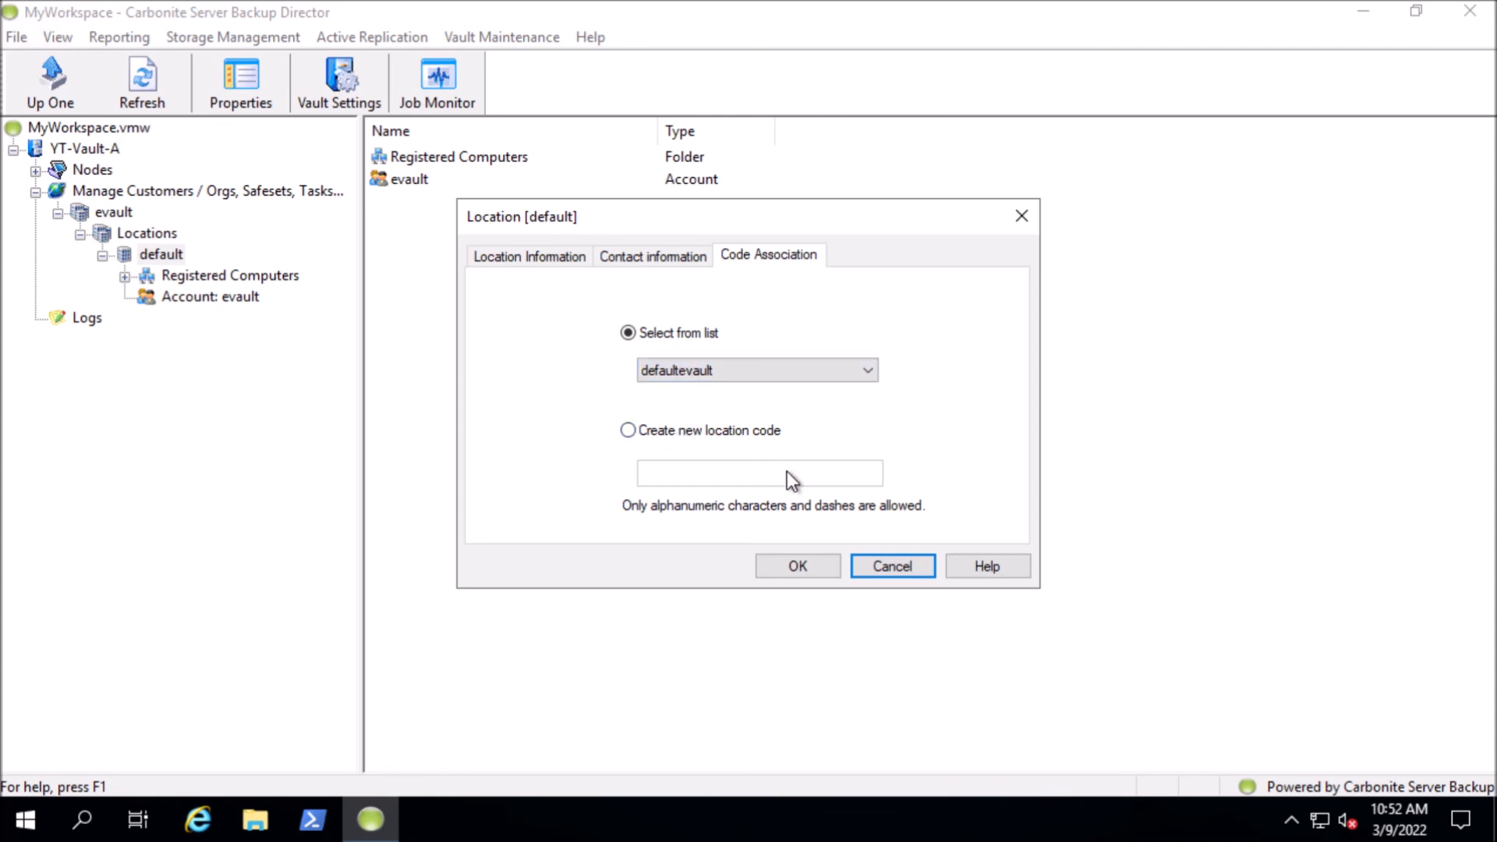
{"action": "left_click", "coordinate": [893, 566]}
{"action": "left_click", "coordinate": [216, 276]}
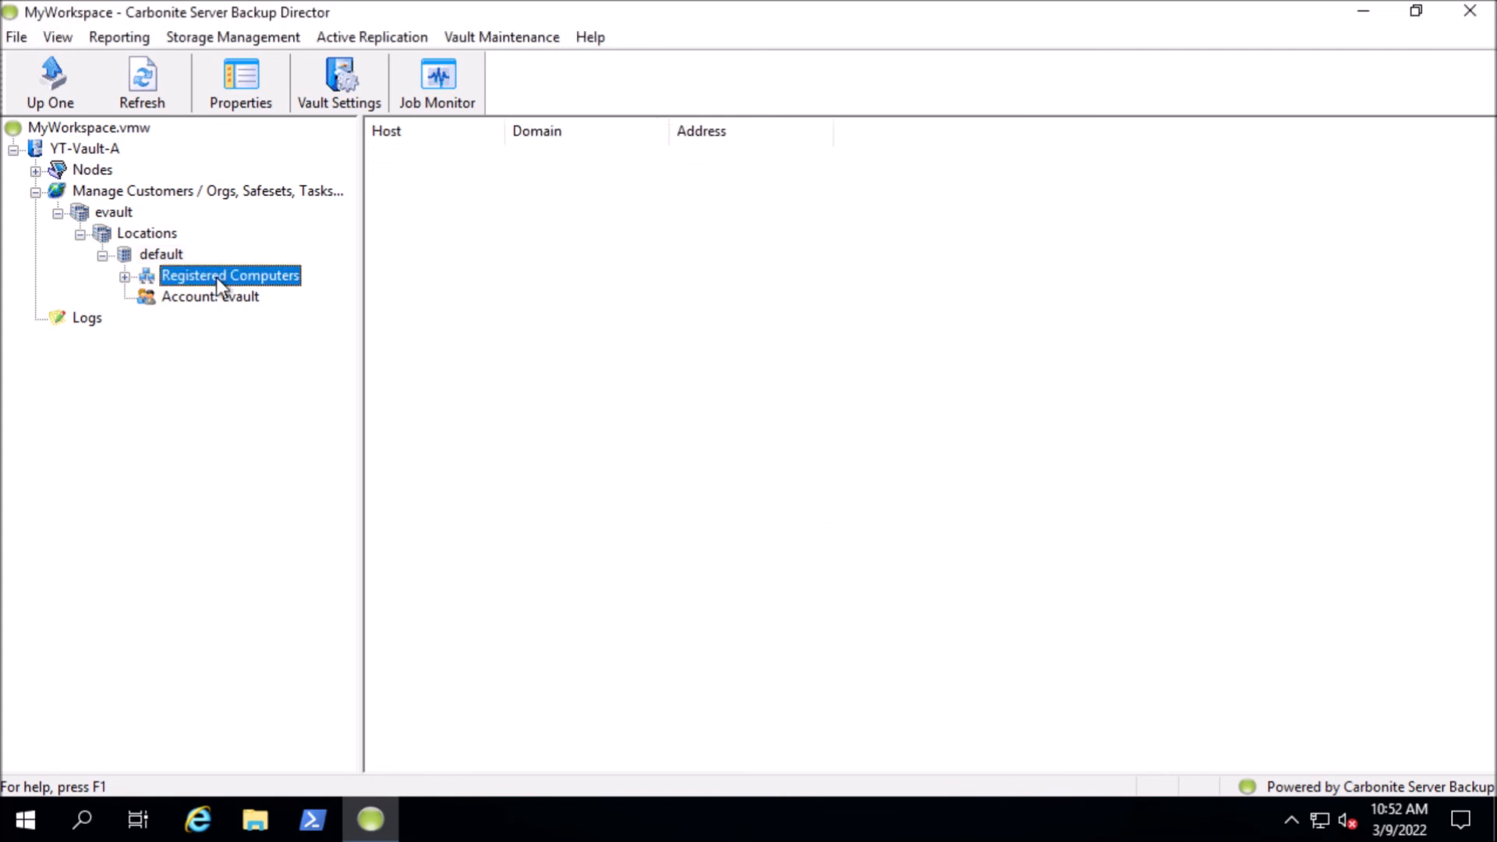